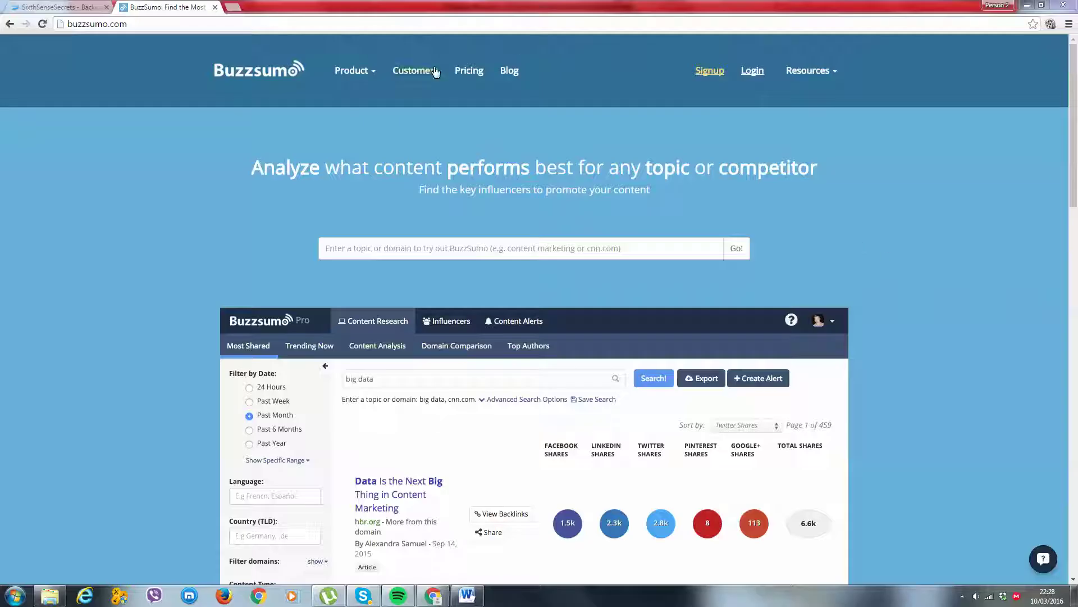
Look through the BuzzSumo pricing plans page, then return to the homepage.
click(477, 76)
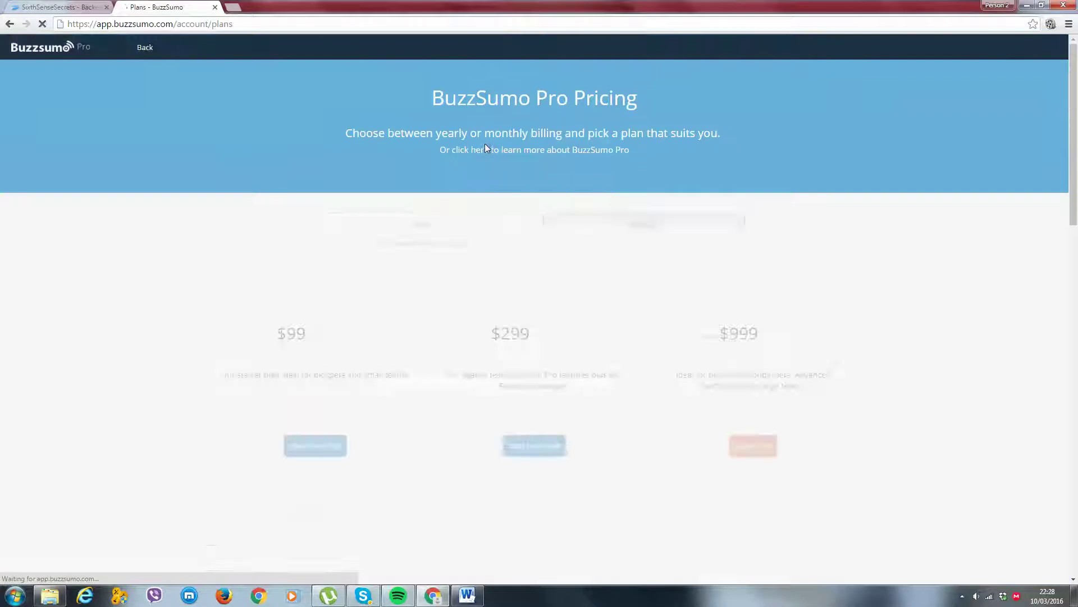
scroll(507, 161, down, 2)
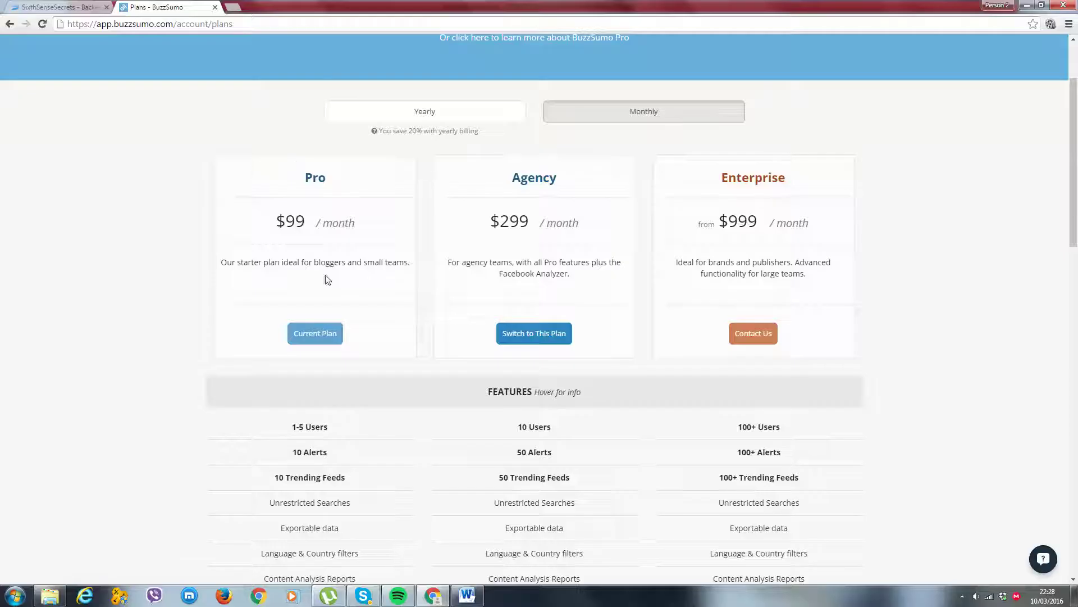
scroll(223, 278, down, 2)
scroll(224, 269, up, 3)
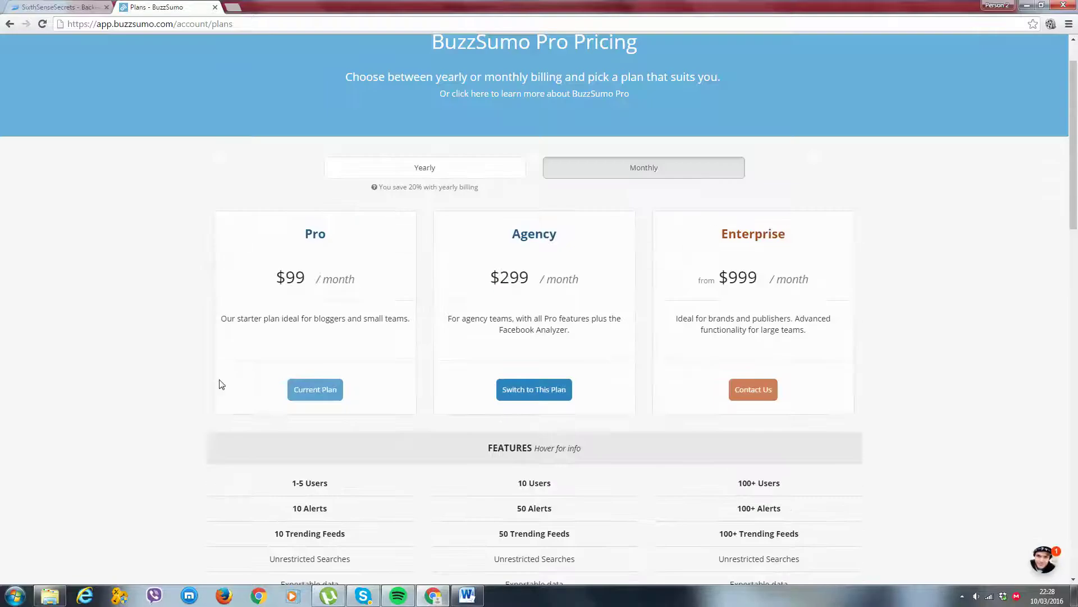
scroll(230, 213, down, 2)
scroll(590, 174, down, 2)
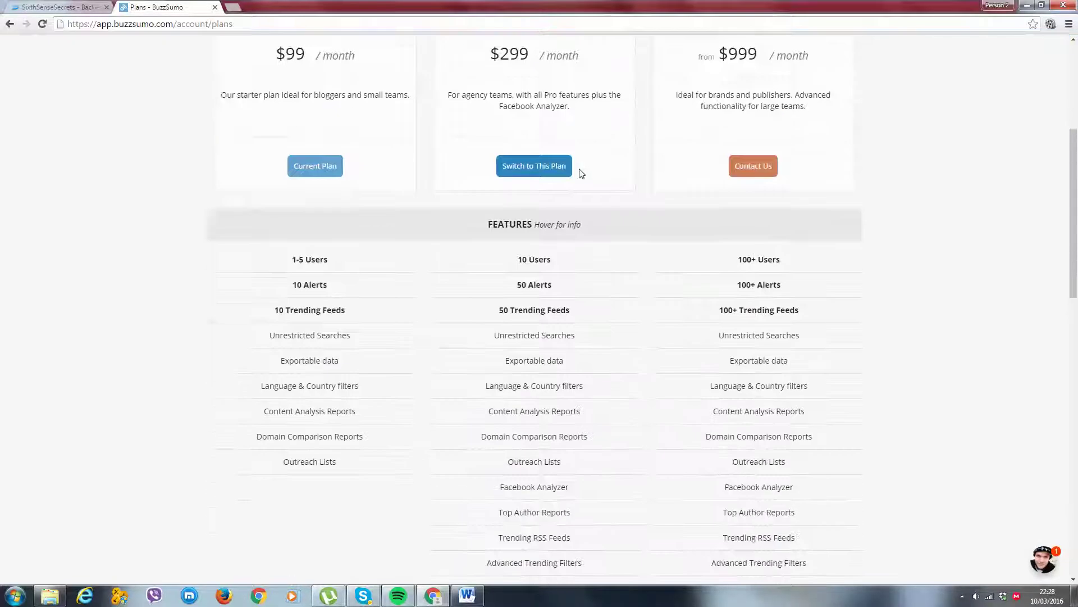
scroll(331, 175, up, 2)
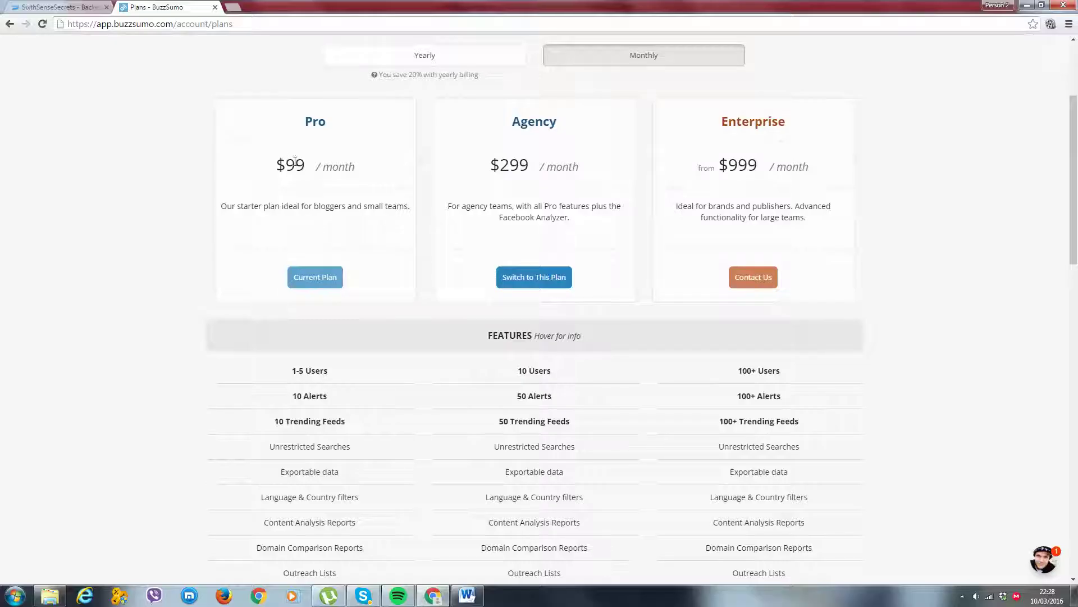
scroll(311, 178, down, 4)
mouse_move(313, 177)
scroll(312, 177, up, 2)
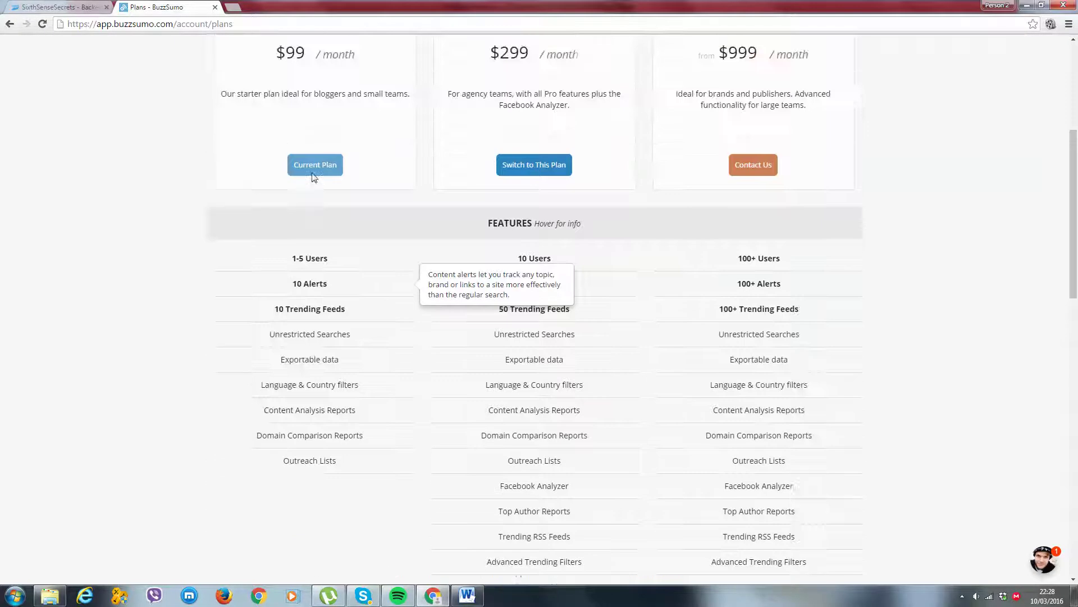
mouse_move(320, 251)
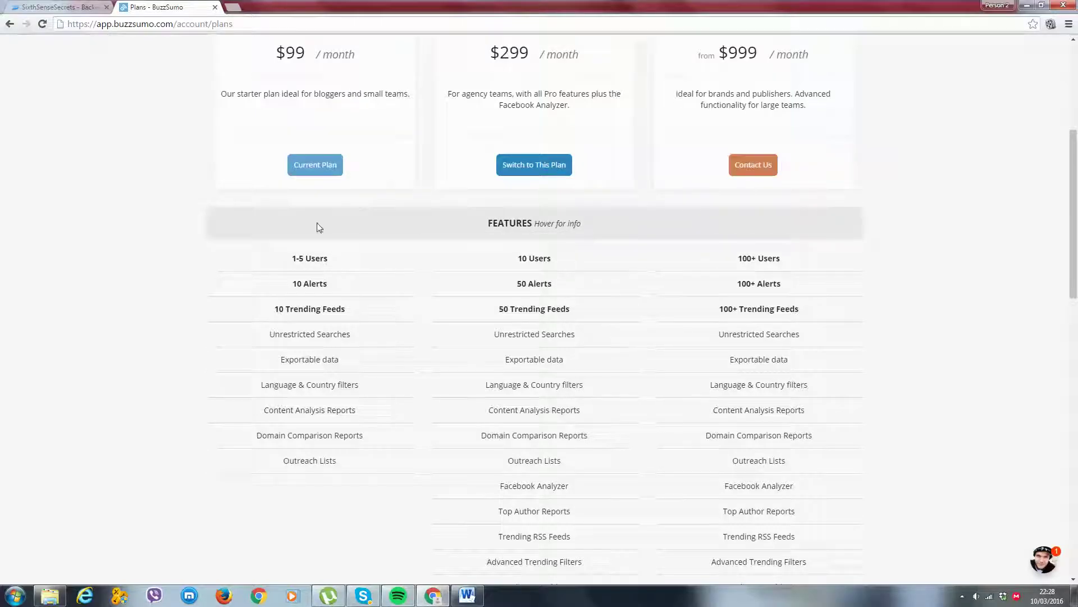
scroll(585, 113, down, 2)
scroll(515, 185, up, 4)
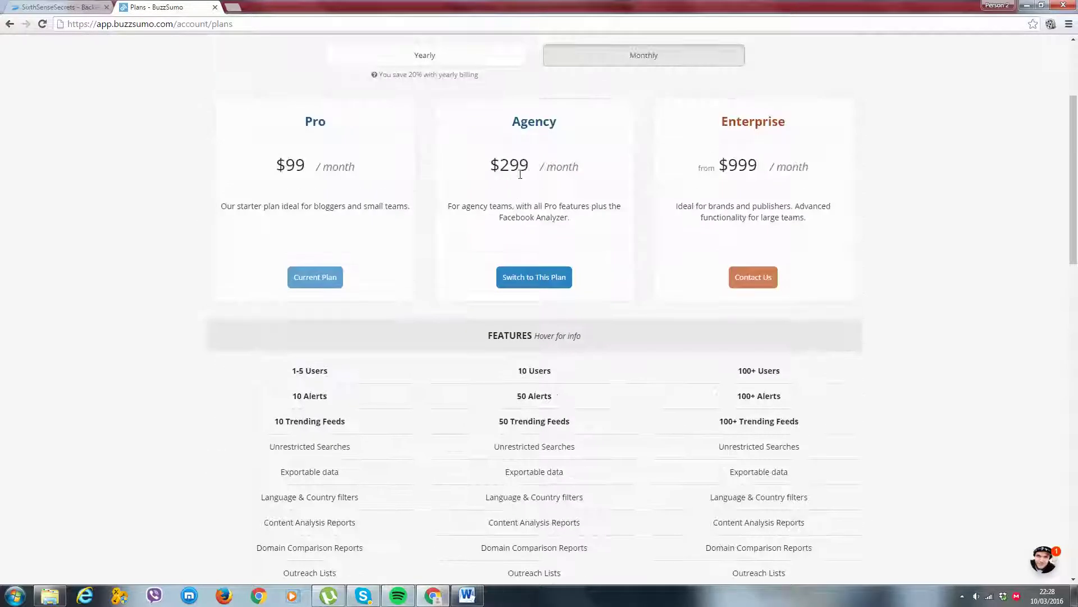
scroll(530, 243, up, 1)
scroll(558, 251, down, 1)
scroll(558, 250, down, 6)
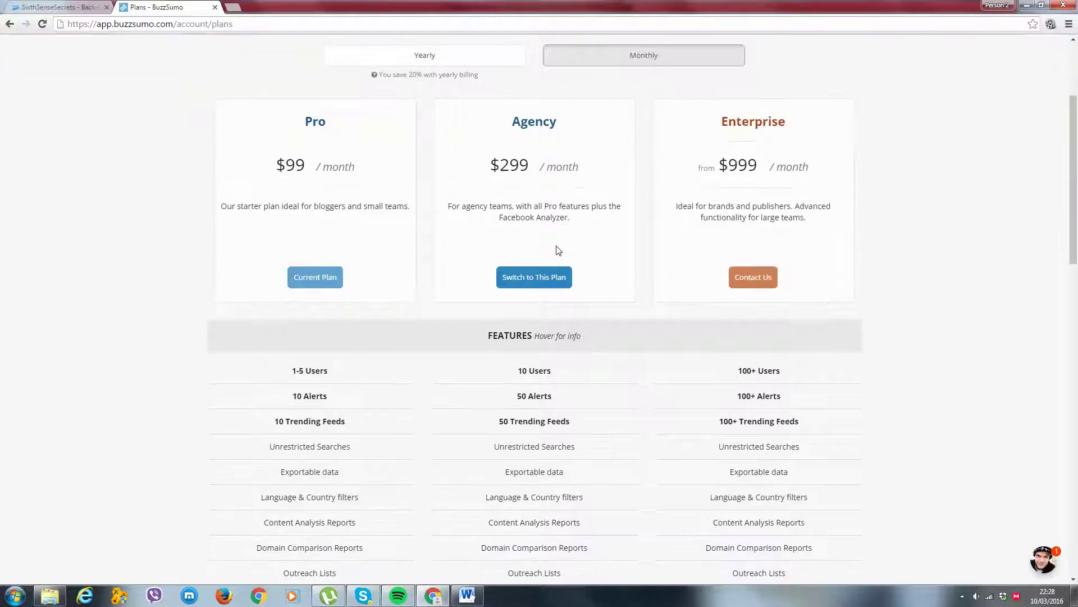
mouse_move(541, 239)
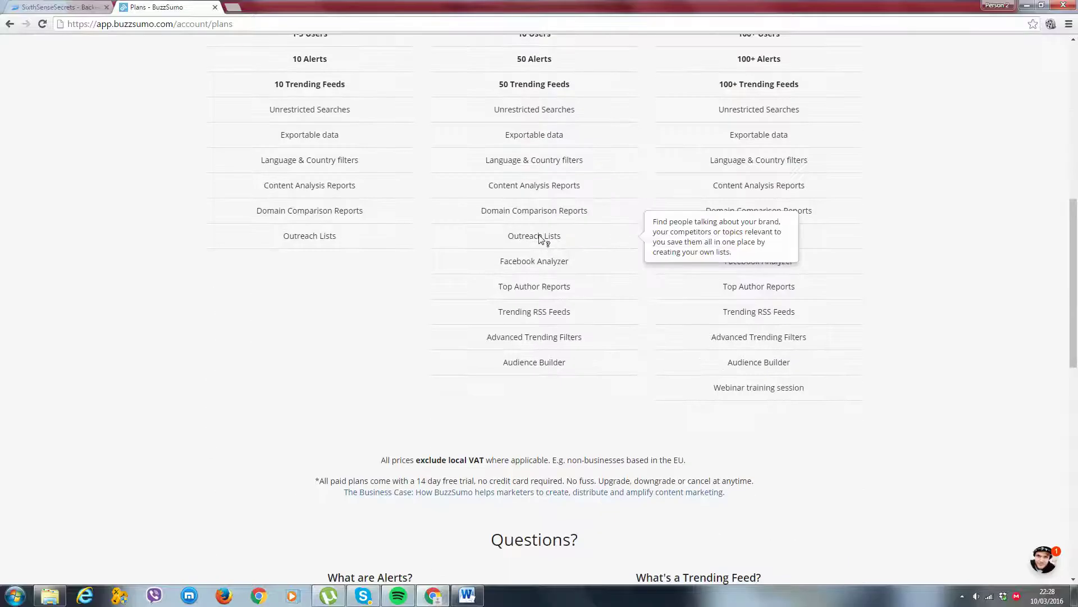
mouse_move(583, 219)
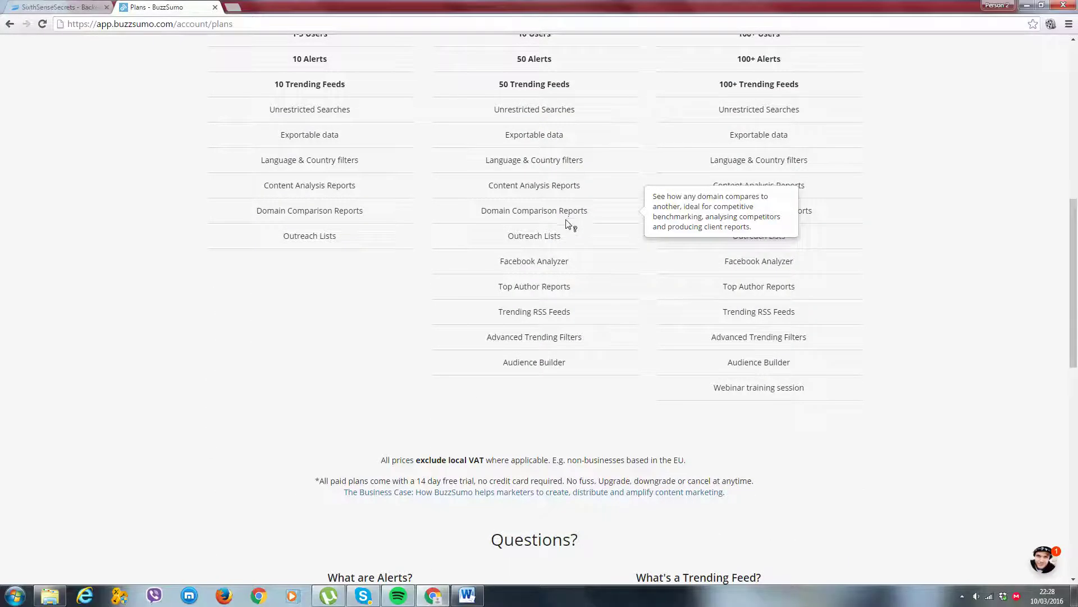
scroll(569, 225, down, 6)
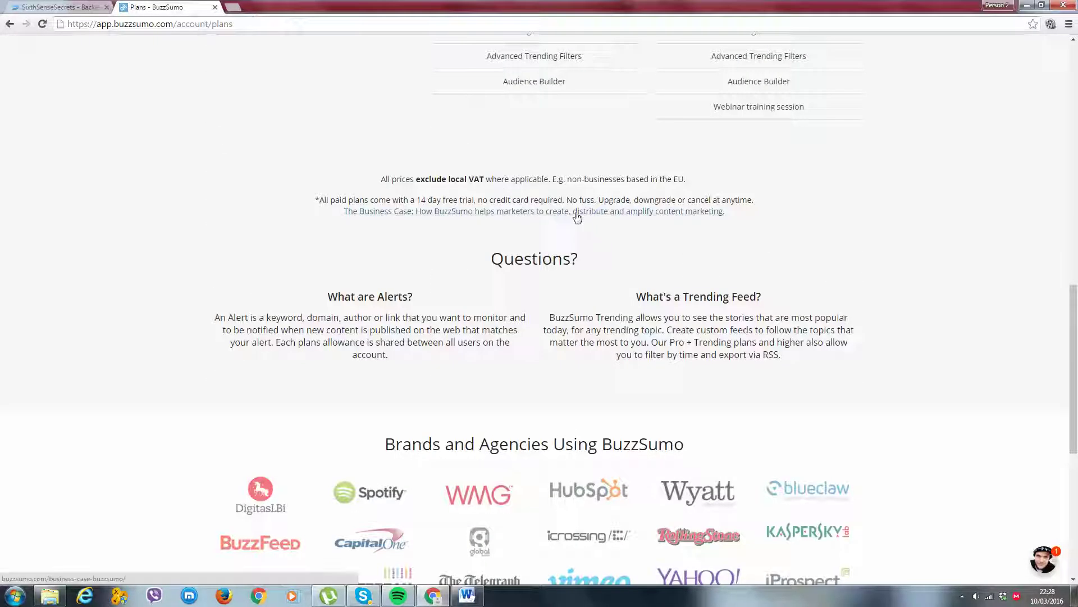
scroll(573, 230, up, 20)
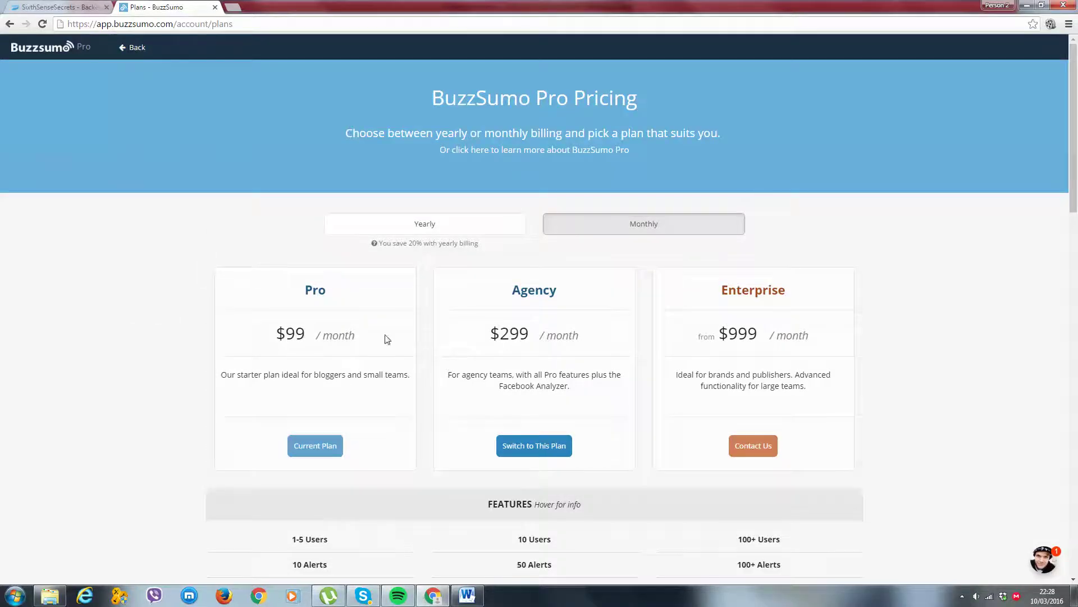
scroll(324, 388, down, 1)
scroll(324, 387, down, 4)
scroll(229, 253, up, 5)
click(129, 50)
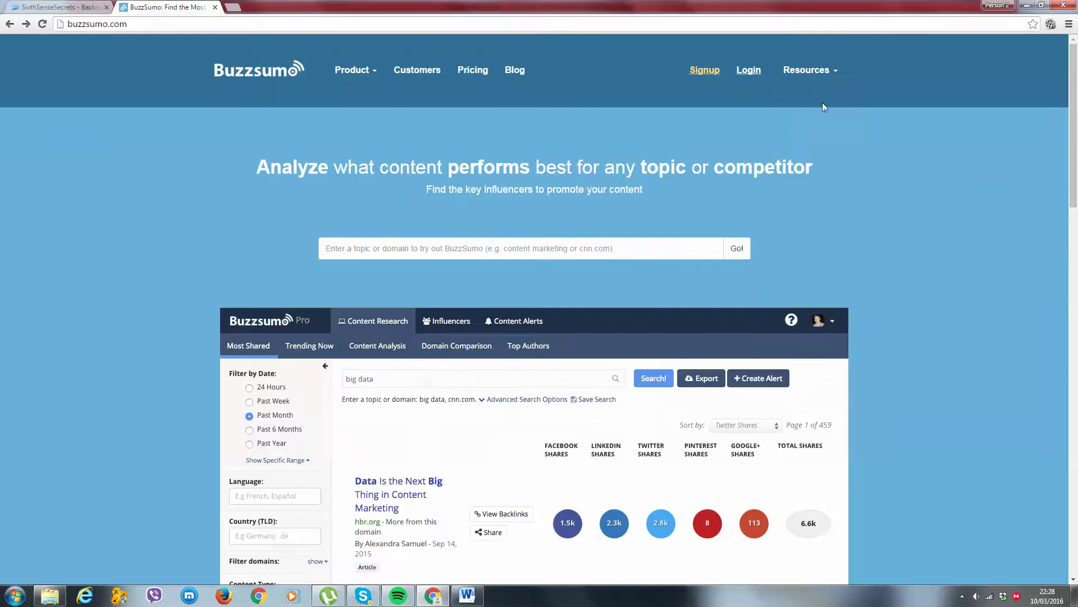
Log in, search Most Shared for 'michael jordan' and rank results by Facebook shares.
click(750, 76)
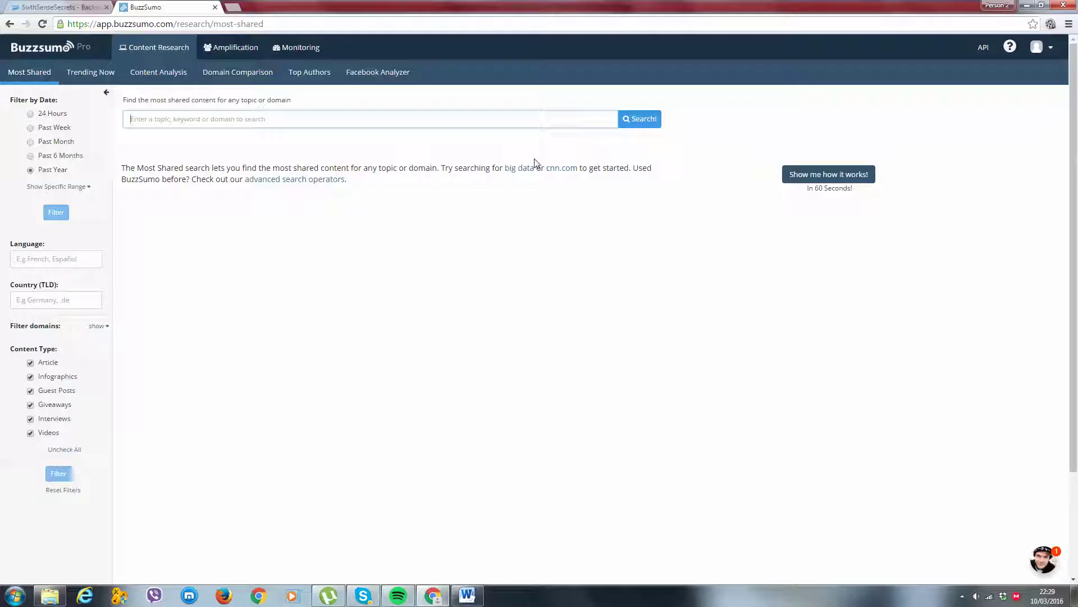
text(mic)
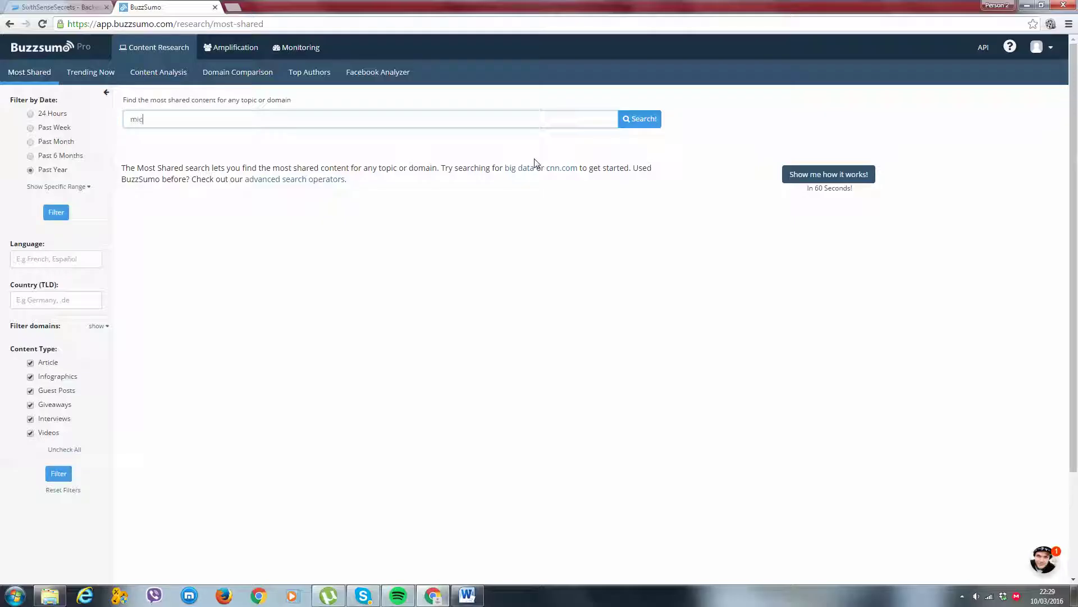
text(hael jordan)
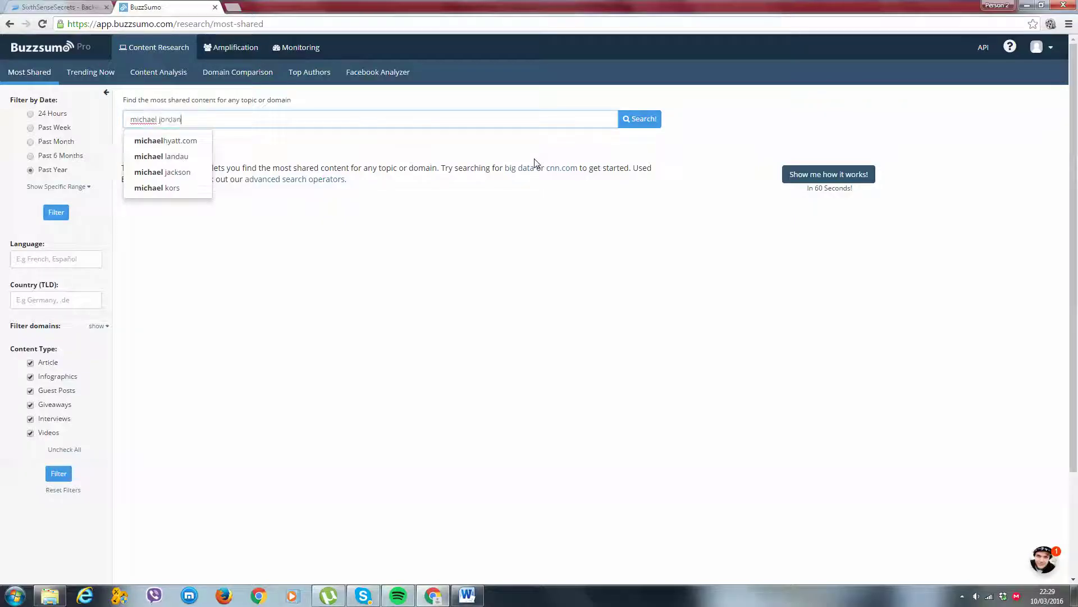
key(Return)
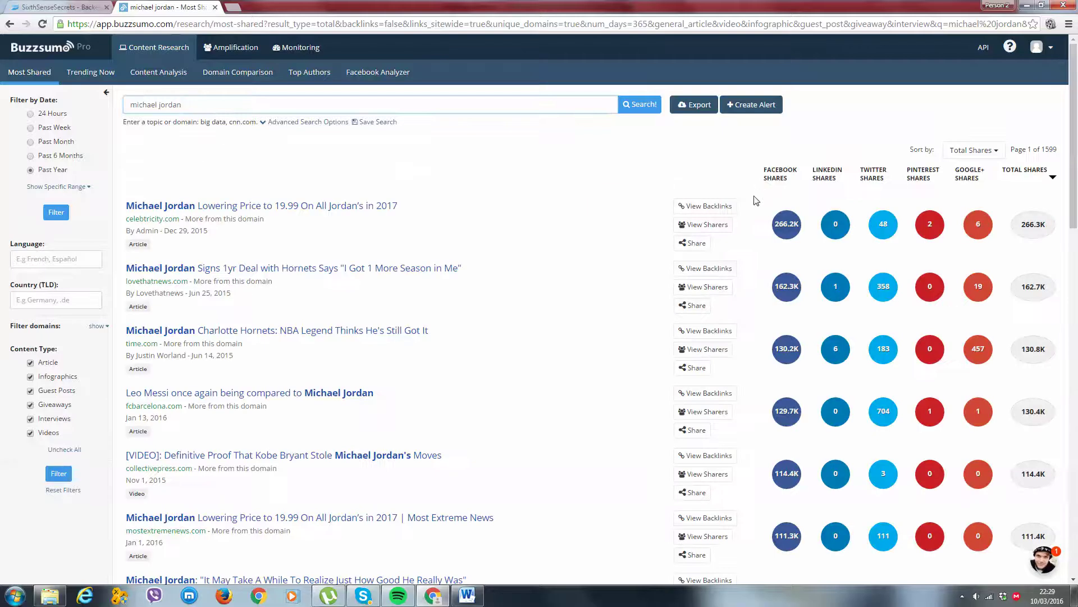
click(767, 176)
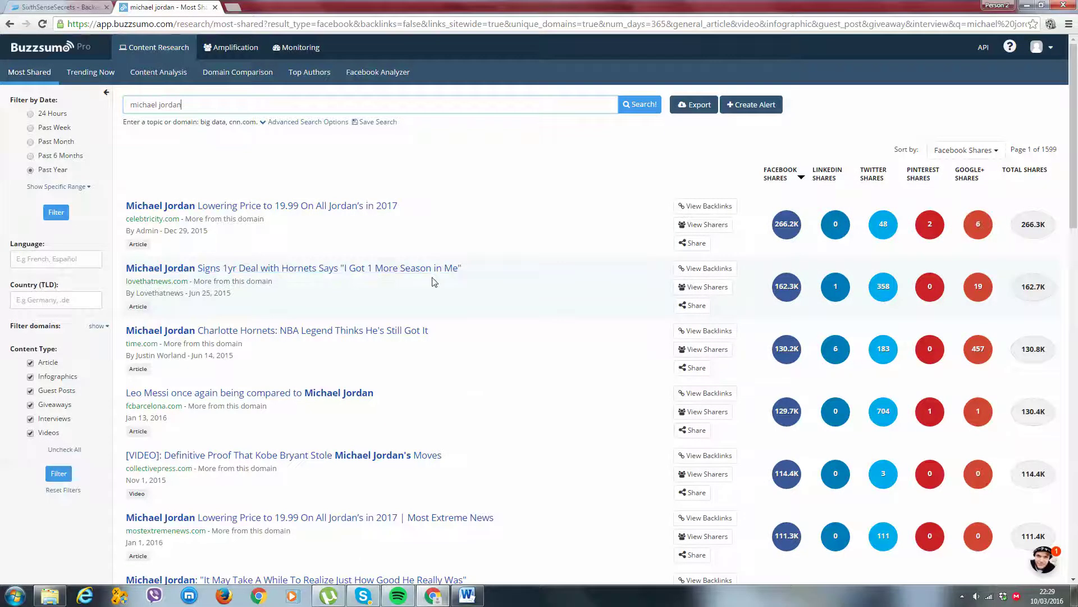
Scroll through the michael jordan results, led by the 266.2K celebtricity.com article, and back up.
scroll(431, 257, down, 2)
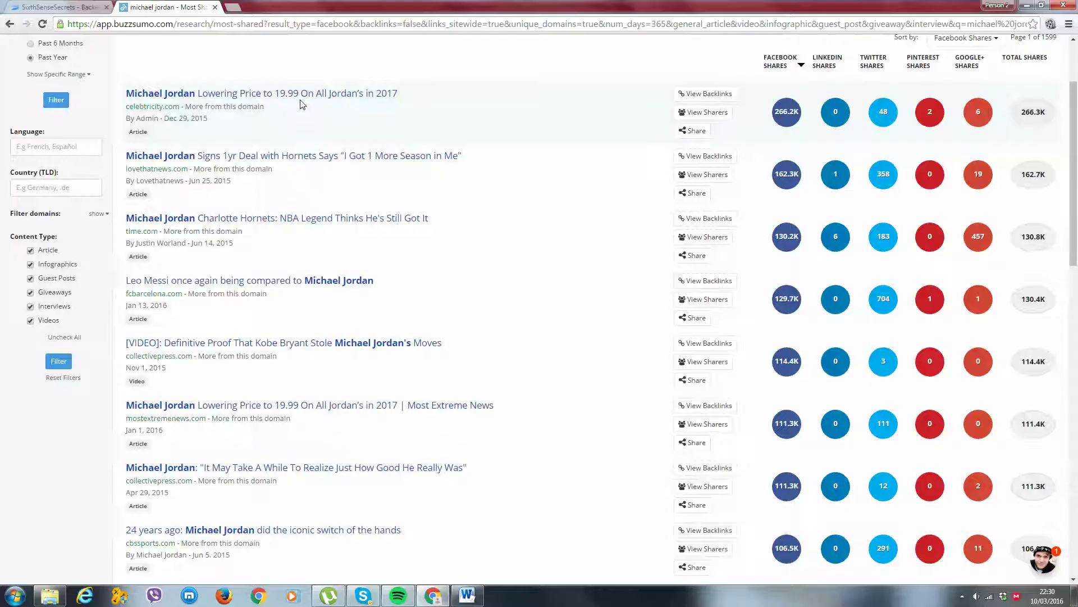
scroll(303, 104, up, 2)
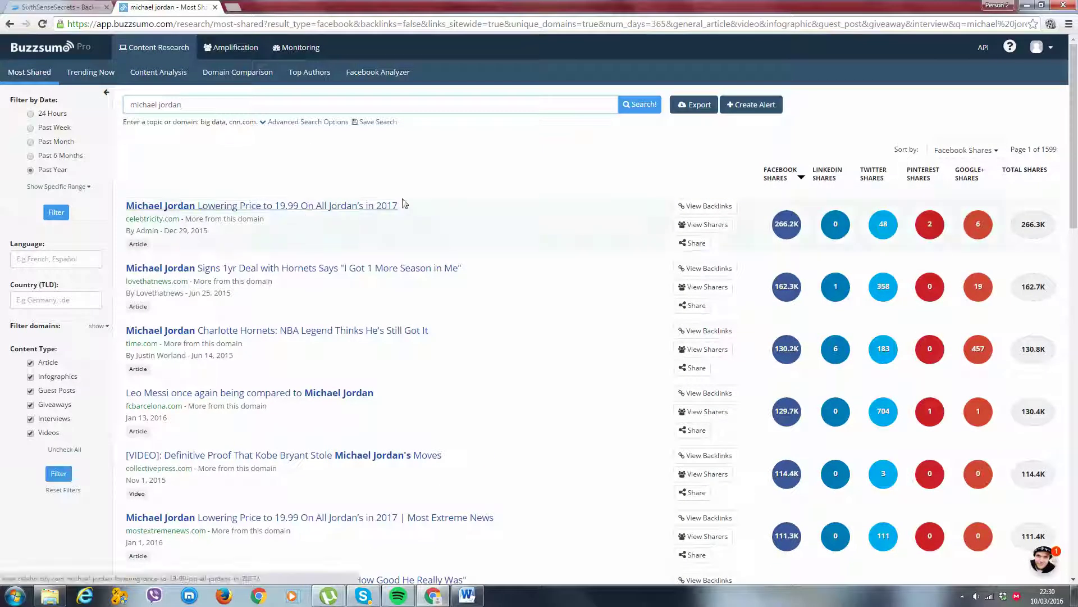
click(225, 104)
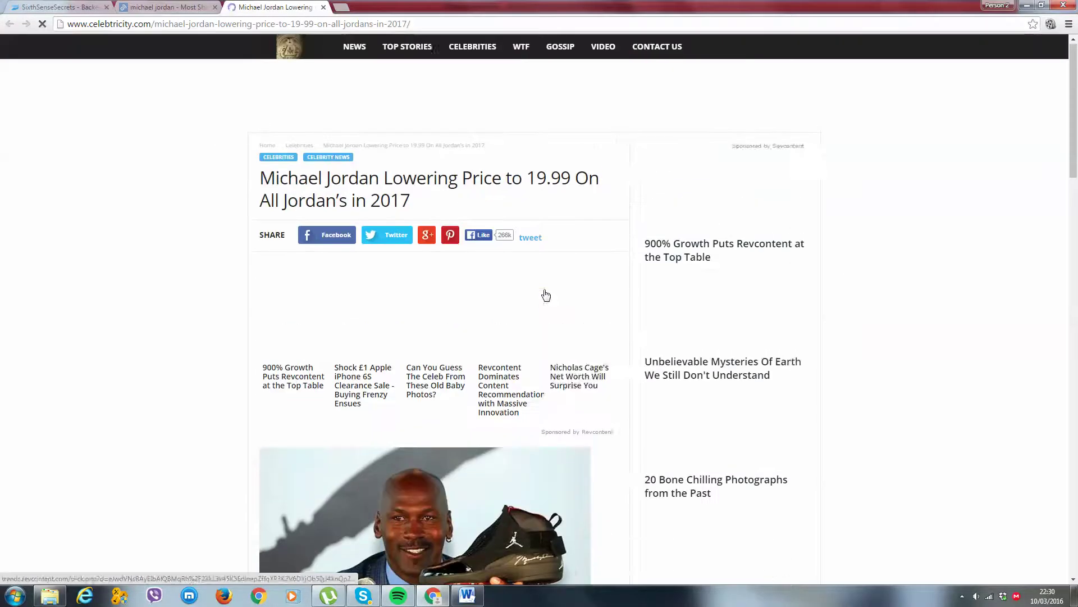
scroll(363, 240, down, 10)
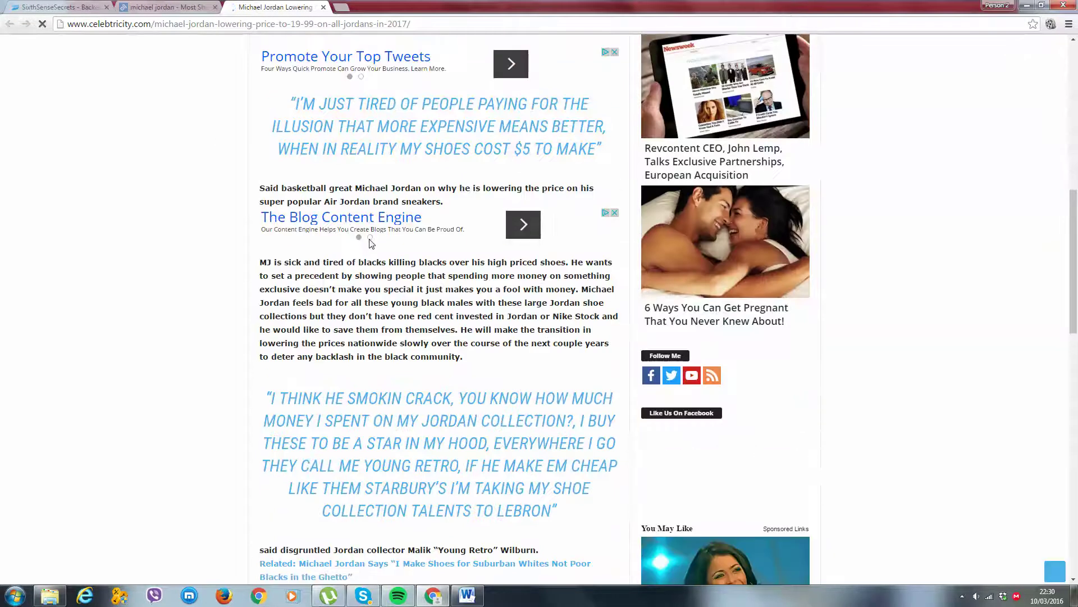
scroll(472, 231, up, 3)
scroll(535, 226, down, 7)
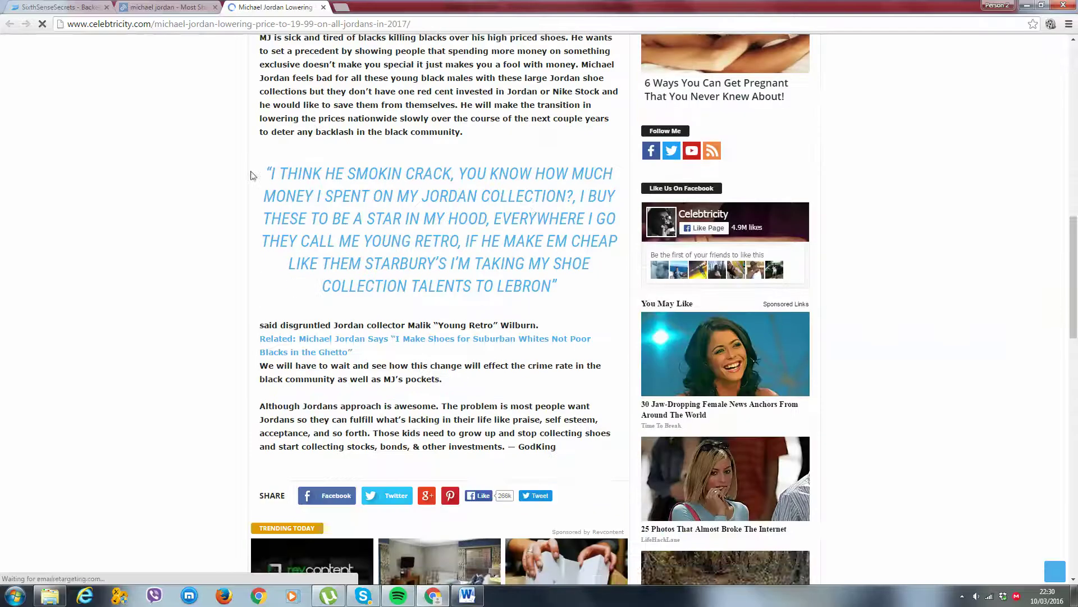
scroll(264, 166, down, 5)
scroll(396, 259, up, 12)
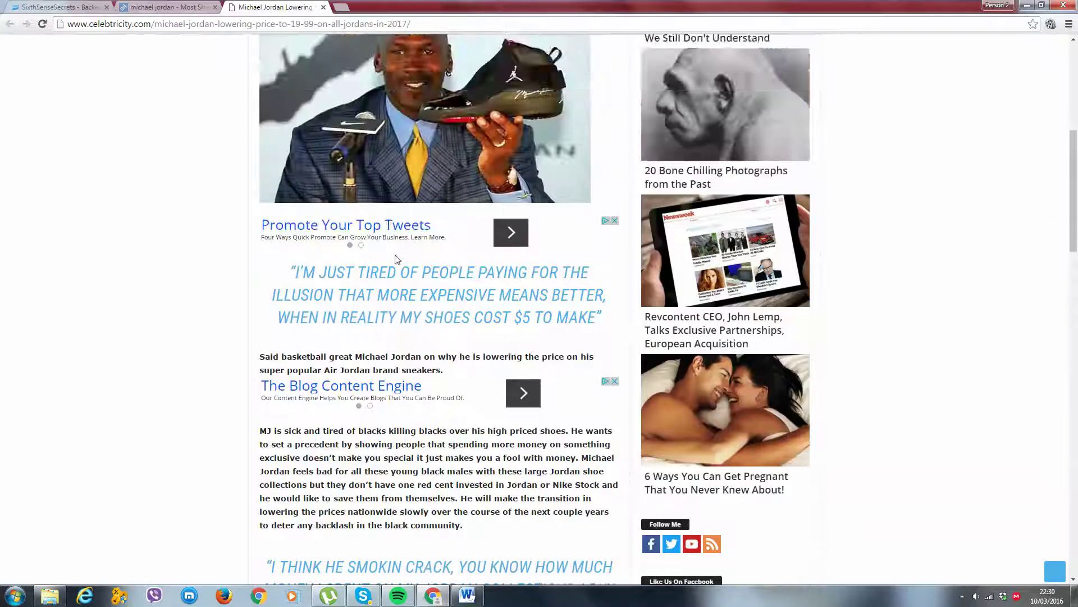
scroll(396, 259, down, 1)
drag(272, 212, 471, 297)
scroll(471, 298, down, 5)
drag(540, 335, 590, 497)
scroll(374, 117, up, 1)
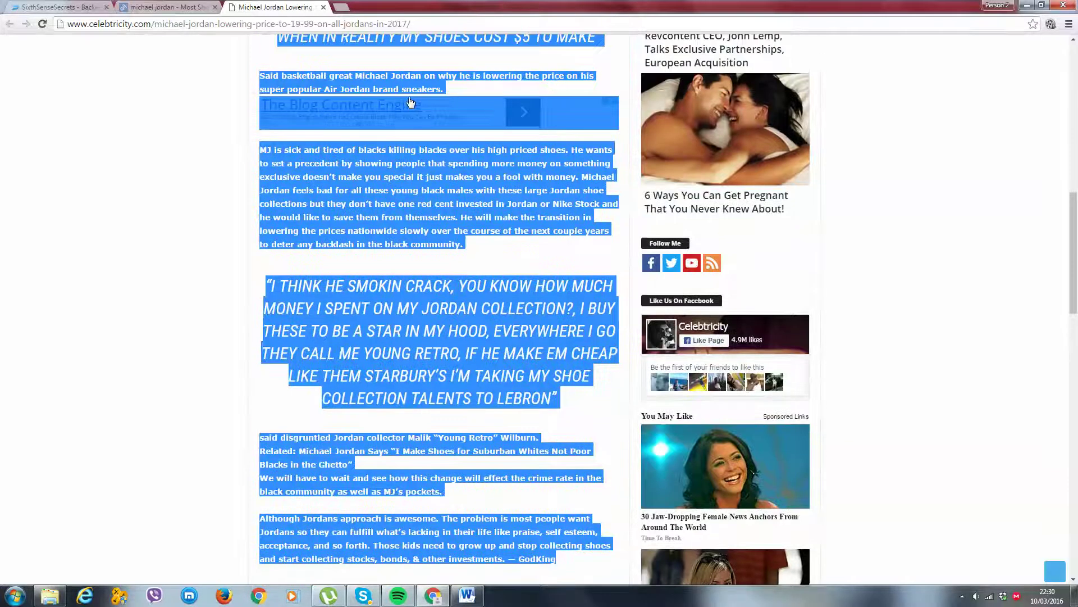
scroll(337, 121, up, 1)
scroll(310, 128, up, 10)
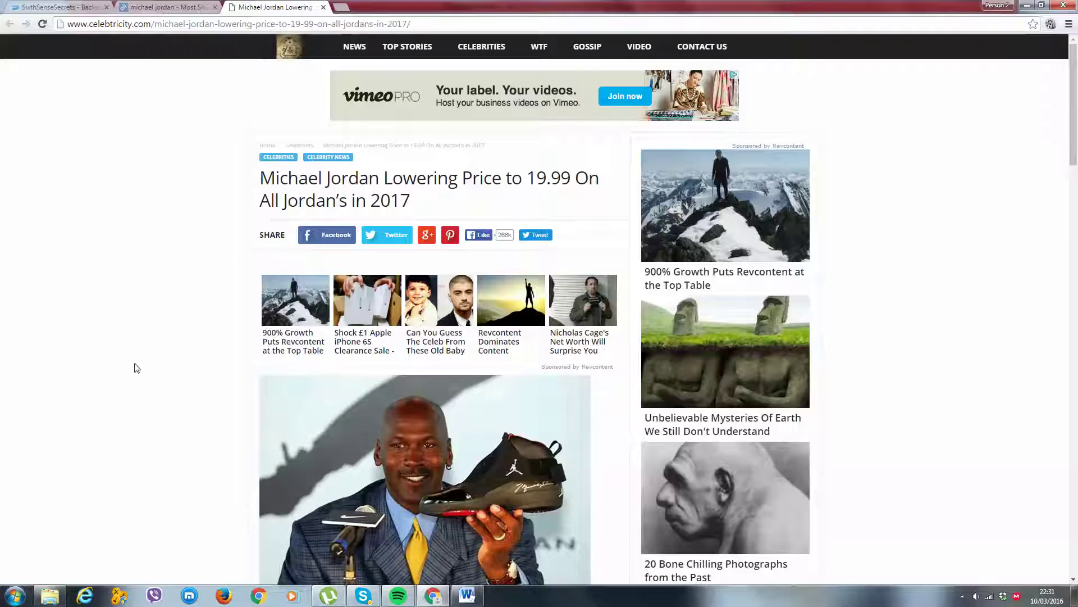
scroll(336, 231, down, 6)
scroll(336, 231, up, 3)
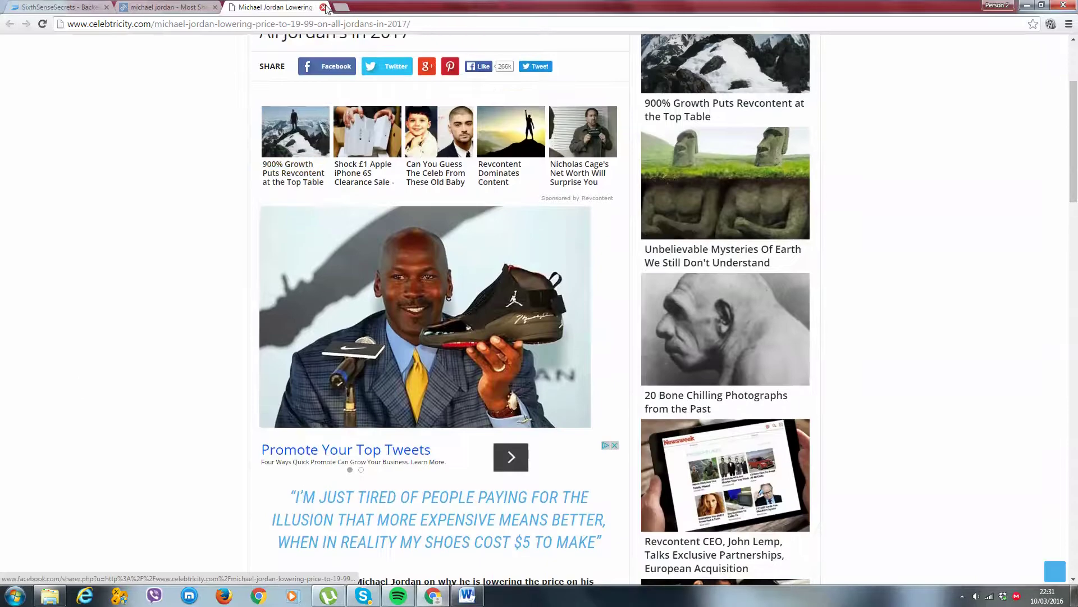
key(ctrl+w)
Search 'football', then view the top serve.im fantasy contest page and close its tab.
triple_click(320, 105)
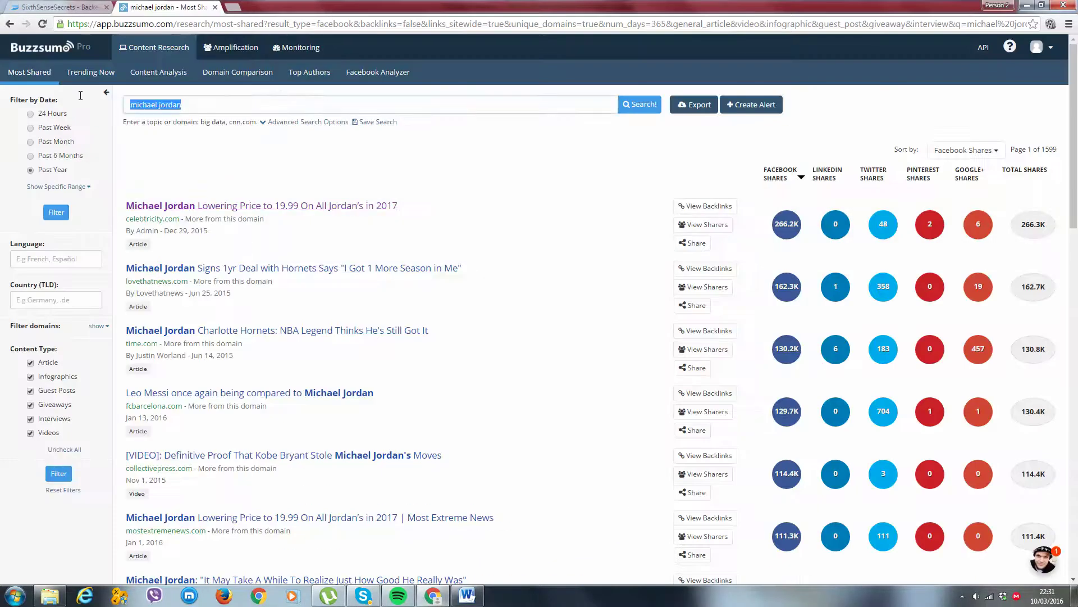
key(BackSpace)
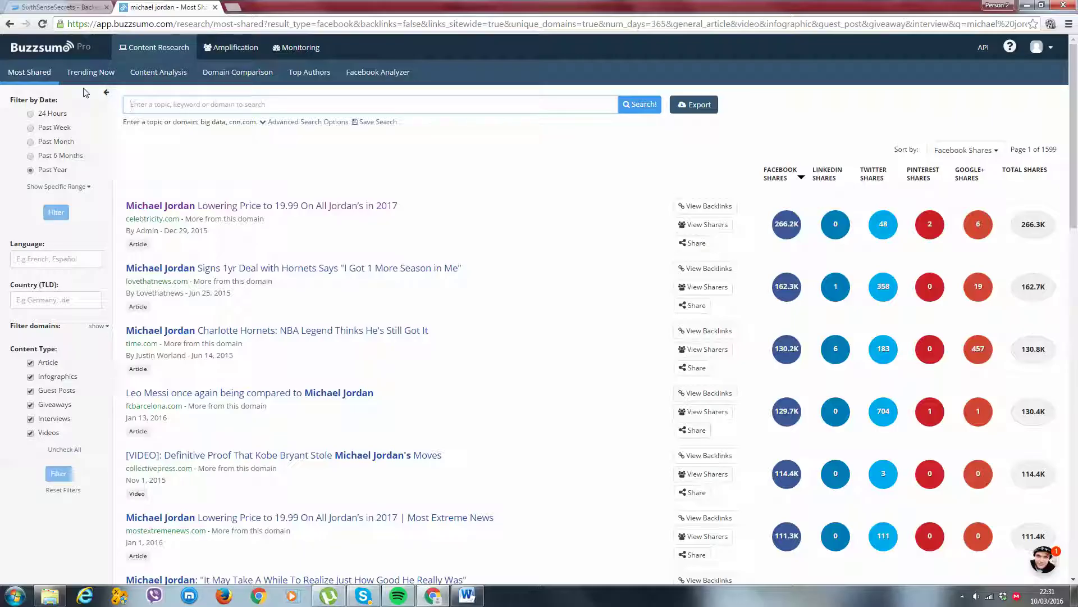
text(football)
key(Return)
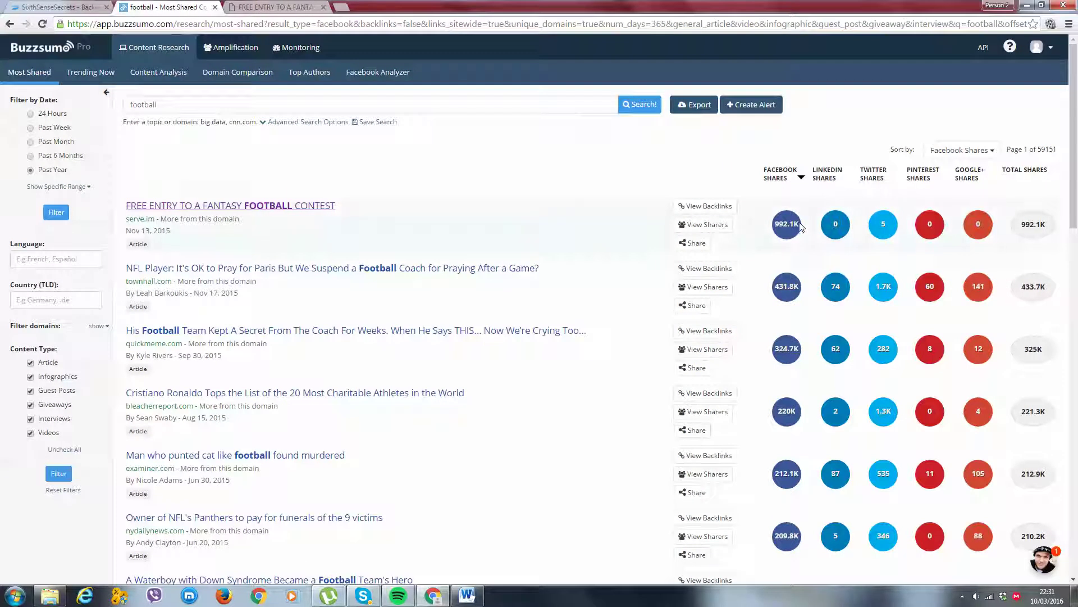
click(264, 7)
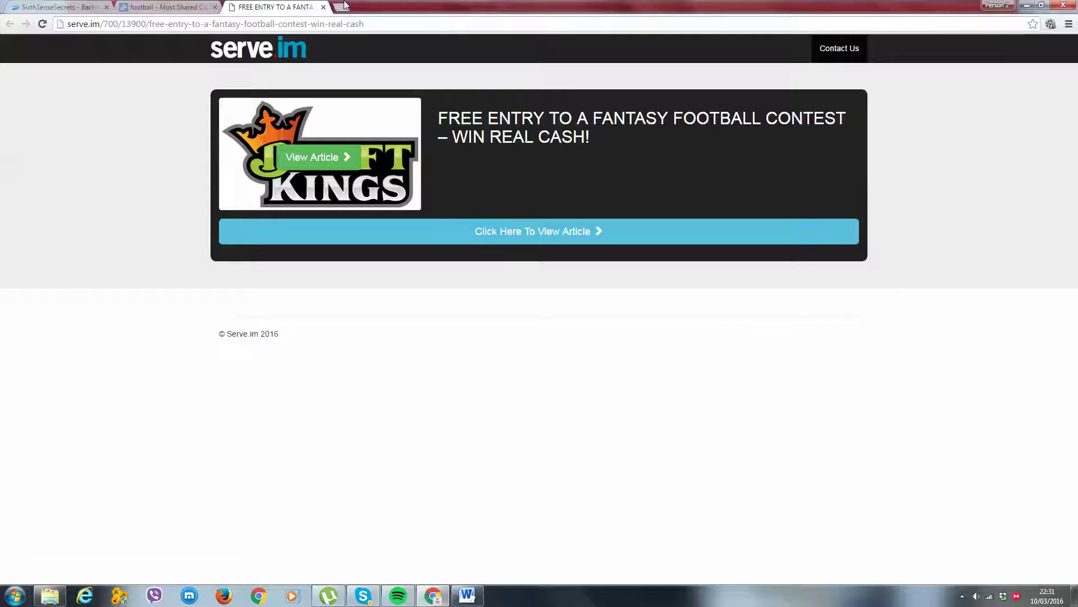
click(324, 6)
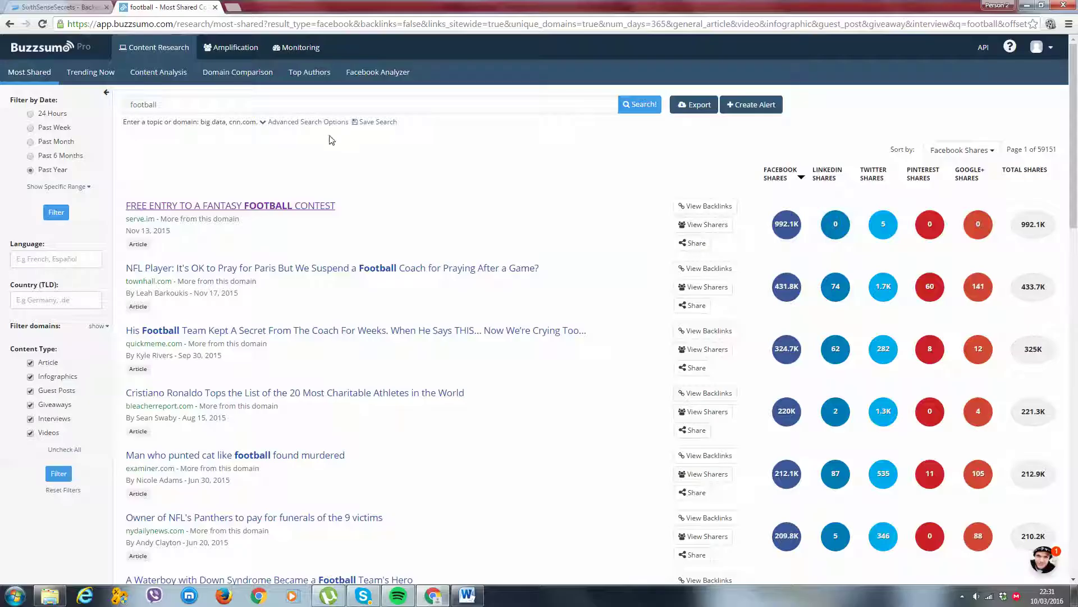
Replace the search term with 'david beckham' and run the search.
click(222, 110)
key(ctrl+a)
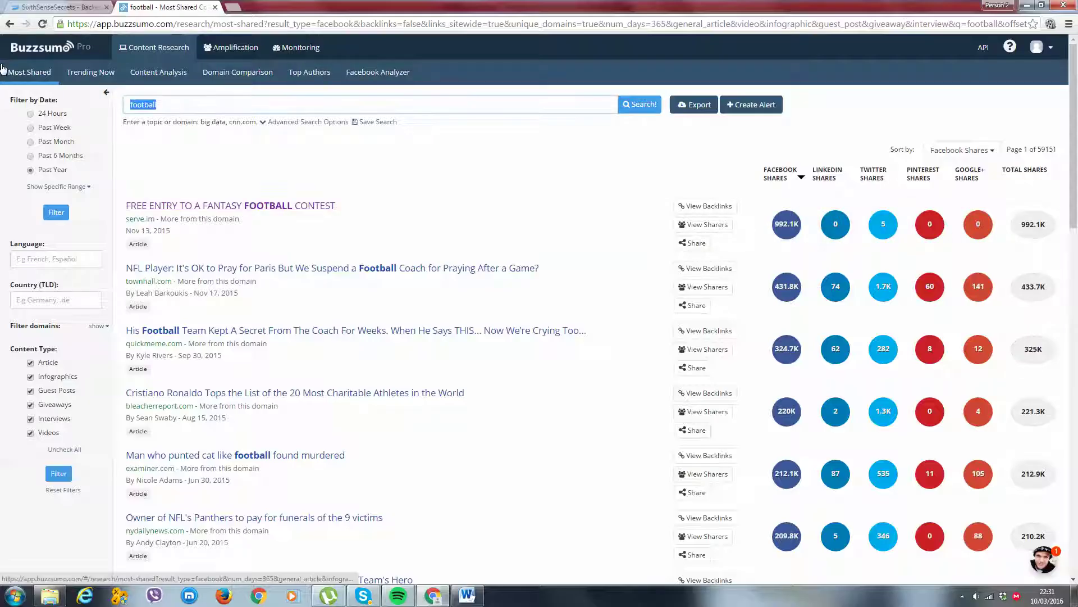
text(david bec)
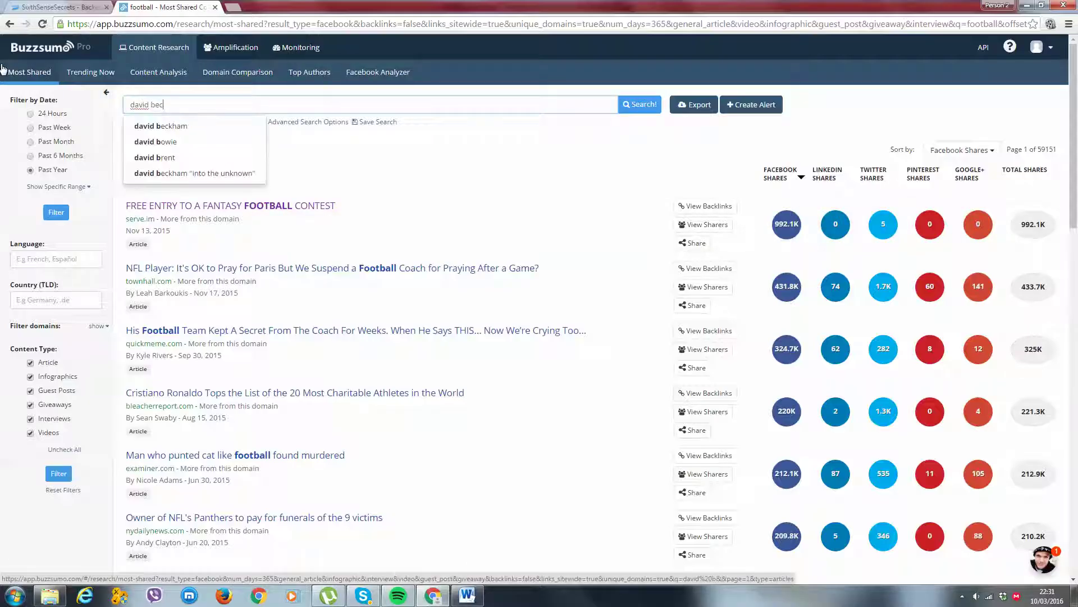
text(kham)
key(Return)
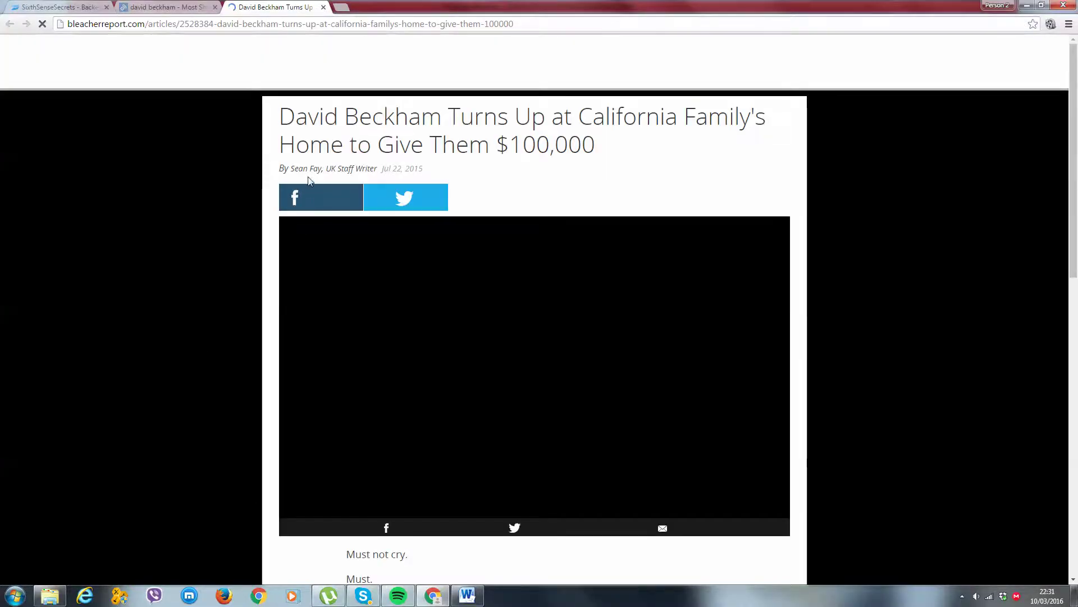
Skim the top Bleacher Report Beckham story, then close its tab.
scroll(309, 177, down, 1)
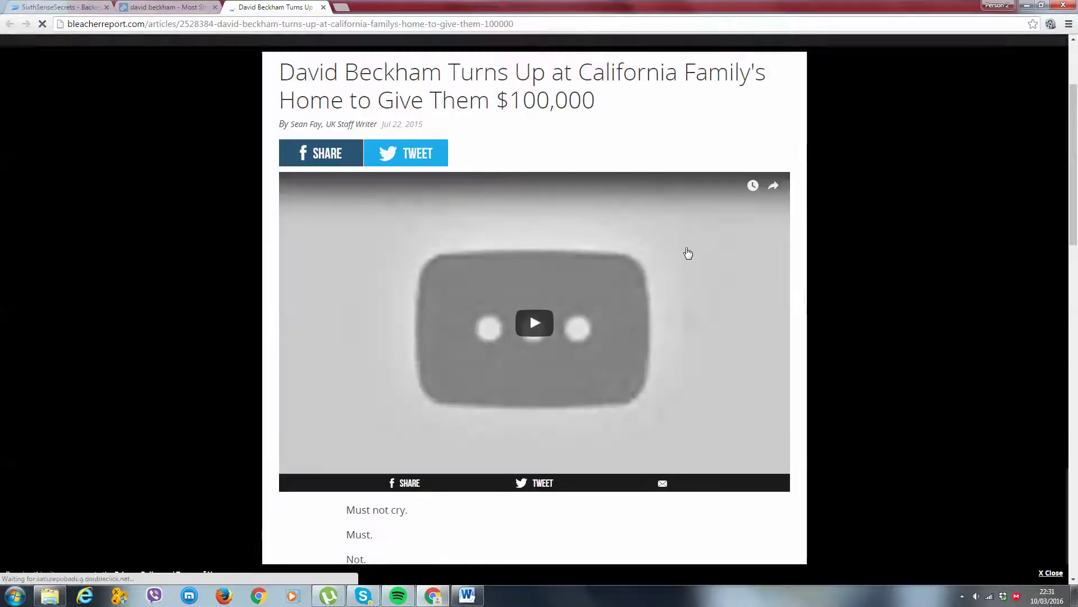
scroll(611, 232, down, 5)
scroll(494, 219, down, 9)
scroll(495, 211, up, 11)
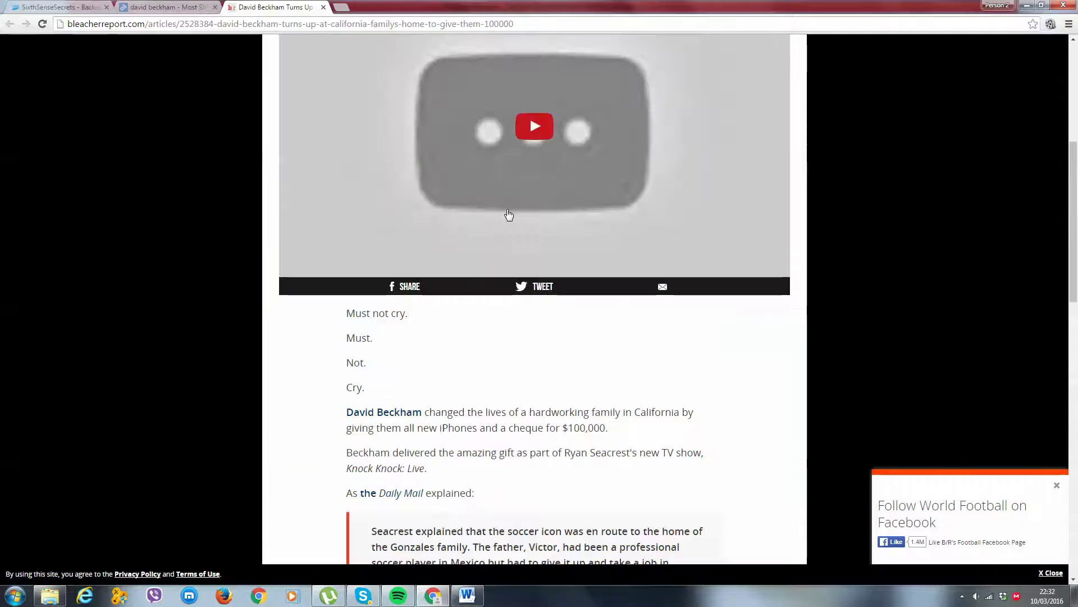
click(323, 7)
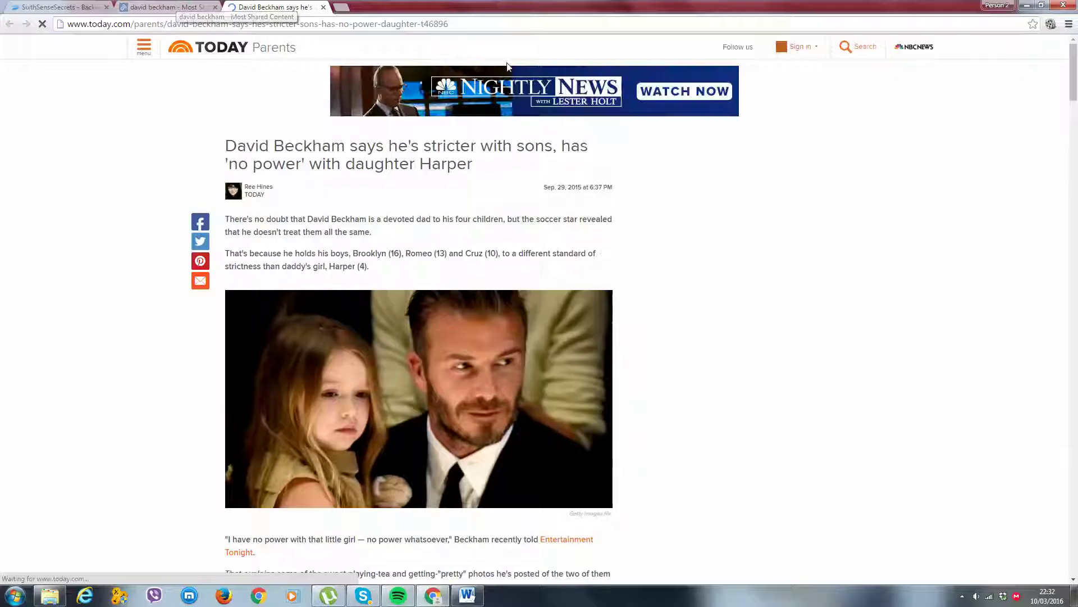
Read the today.com Beckham article to the end, highlighting the byline to check its date.
scroll(520, 210, down, 3)
scroll(515, 220, down, 5)
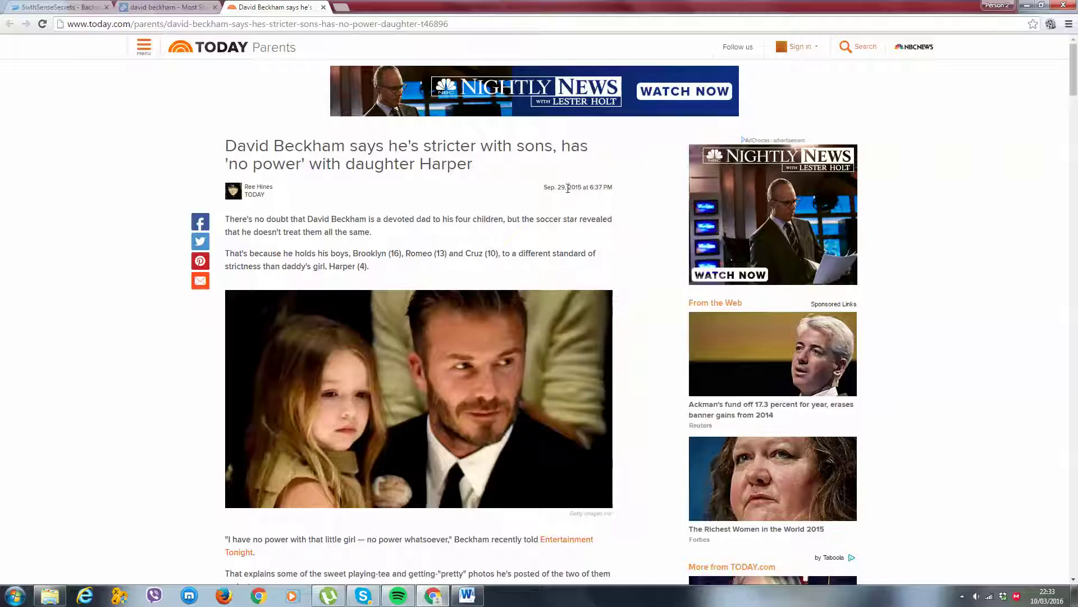
triple_click(548, 186)
click(580, 217)
scroll(365, 62, down, 18)
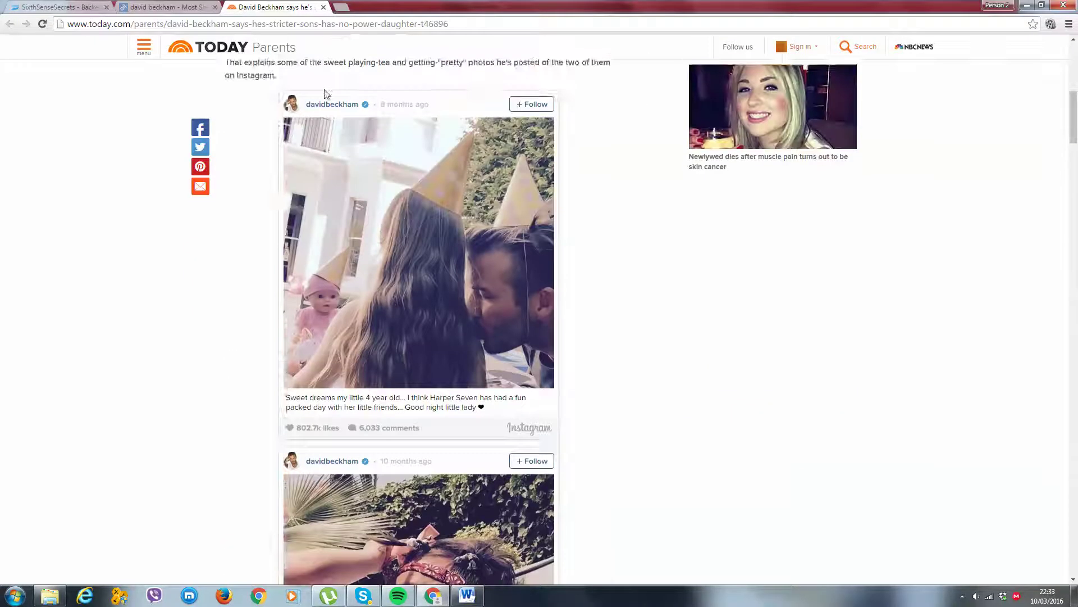
scroll(320, 106, up, 9)
scroll(281, 152, down, 13)
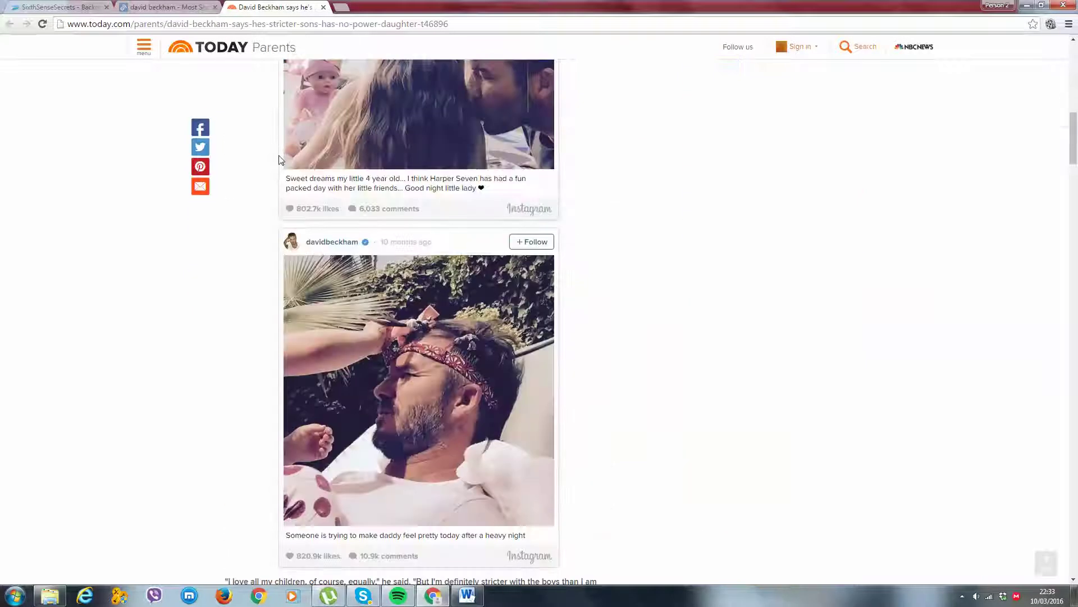
scroll(292, 180, down, 20)
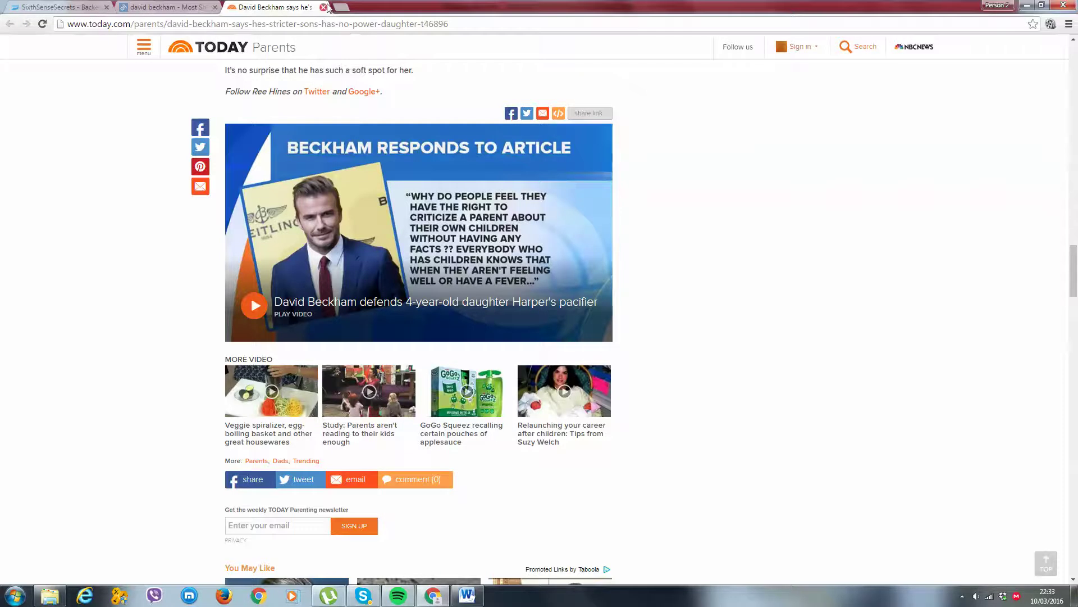
Close the today.com tab and delete 'david beckham' from the BuzzSumo search box.
click(323, 8)
triple_click(212, 105)
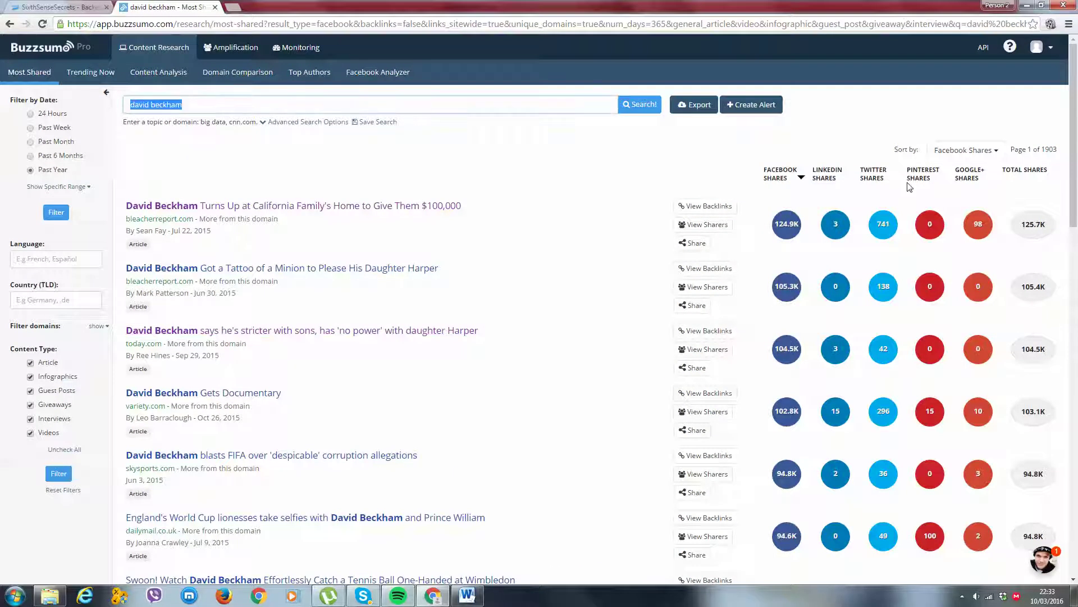
key(BackSpace)
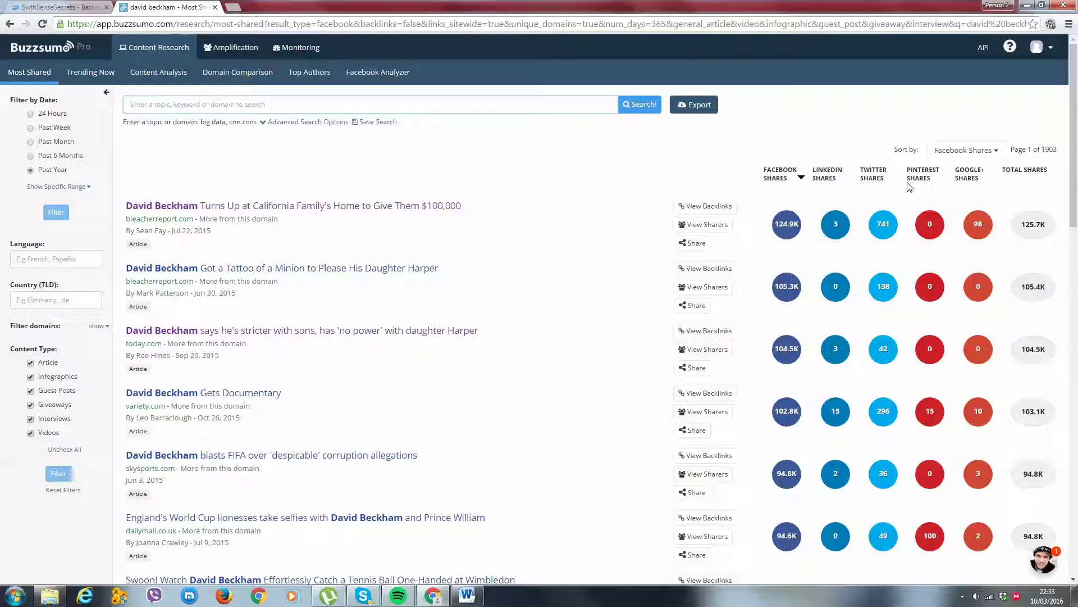
Enter 'buz' and pick the buzzfeed.com suggestion to list its most-shared content.
text(buzzfeed)
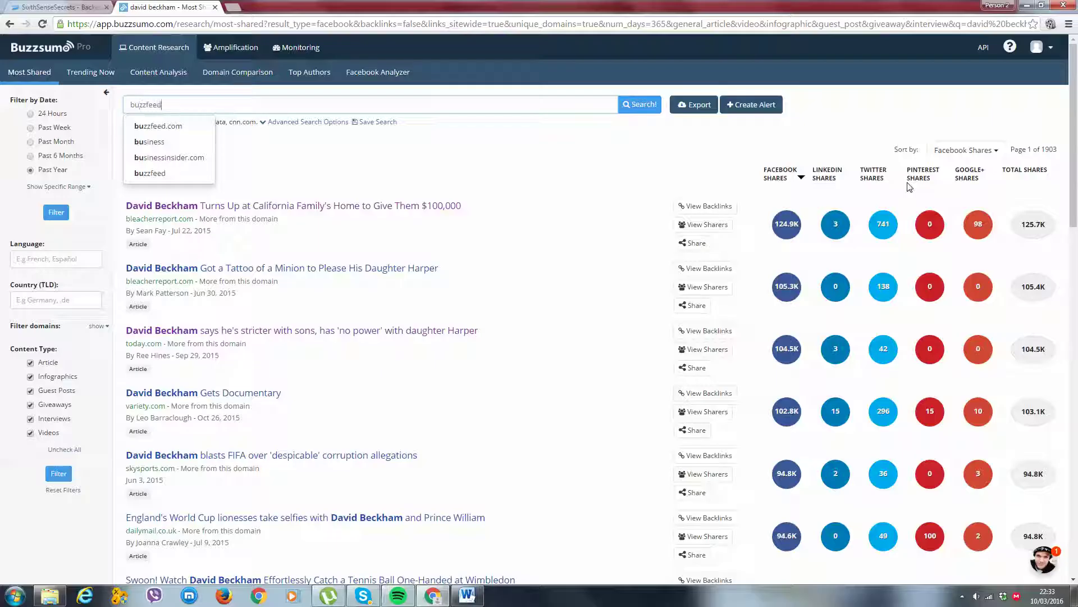
key(Down)
key(Return)
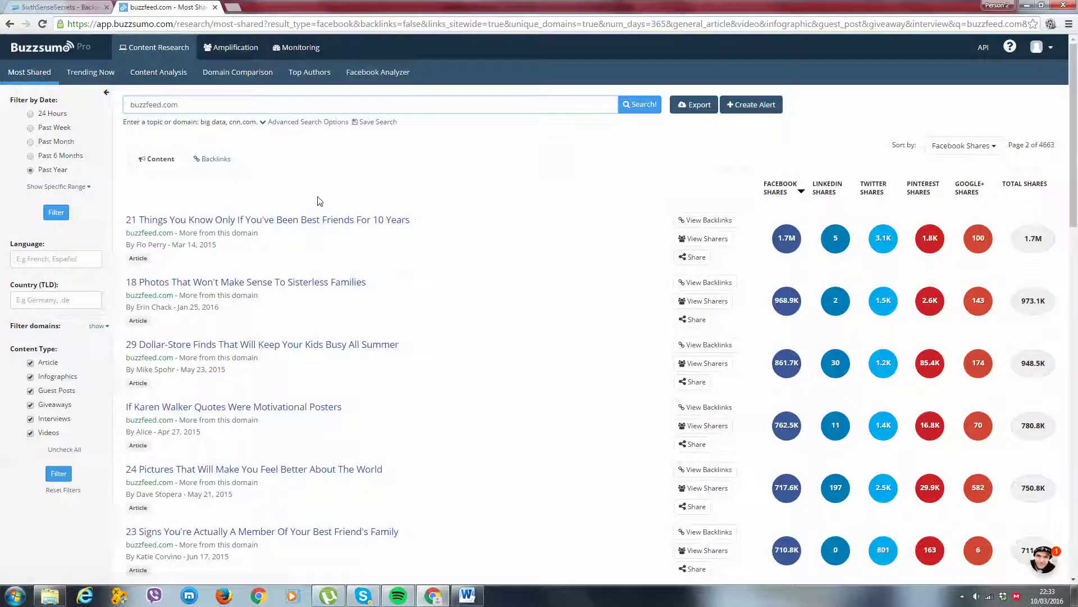
click(373, 222)
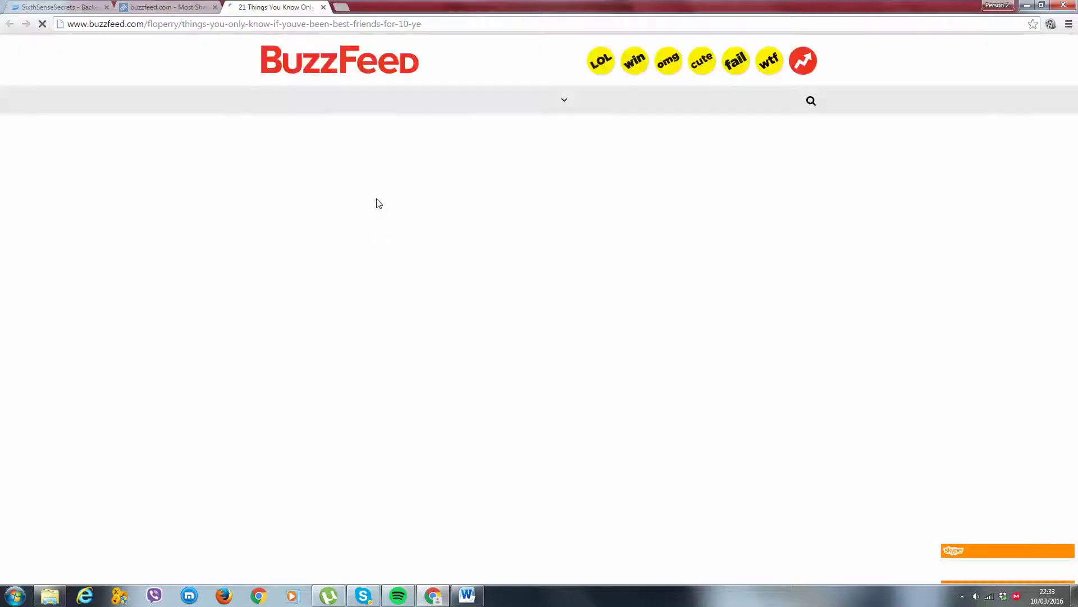
scroll(389, 210, down, 9)
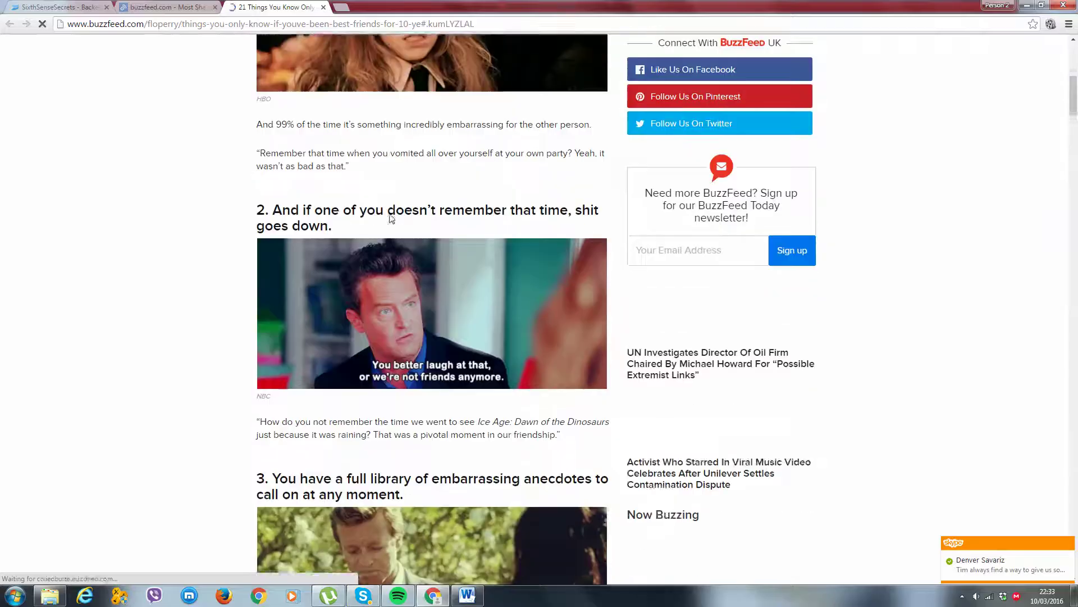
scroll(393, 202, down, 6)
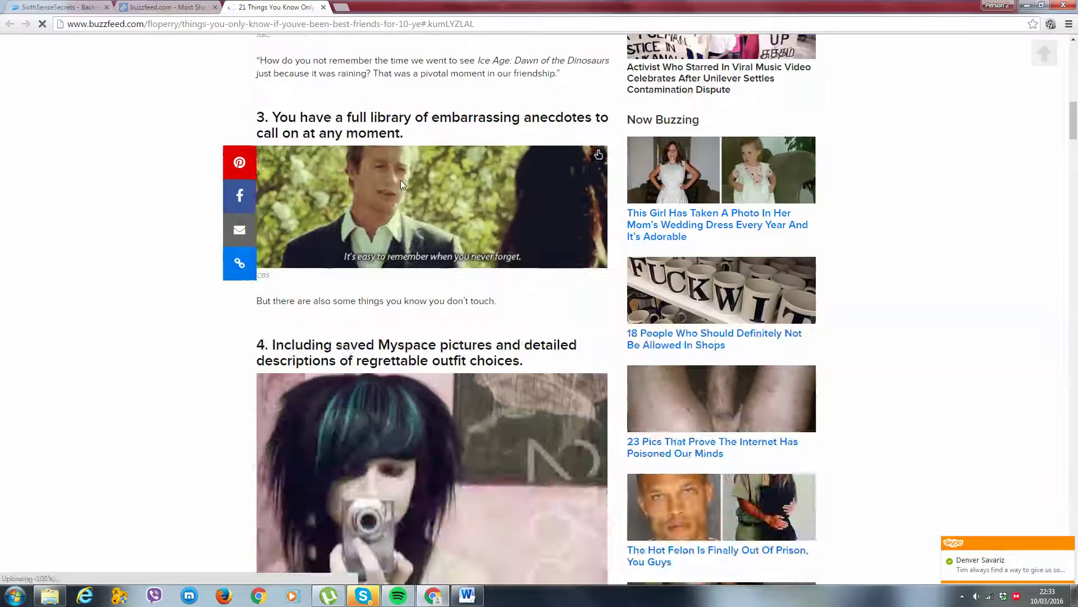
scroll(401, 184, up, 6)
scroll(458, 204, down, 3)
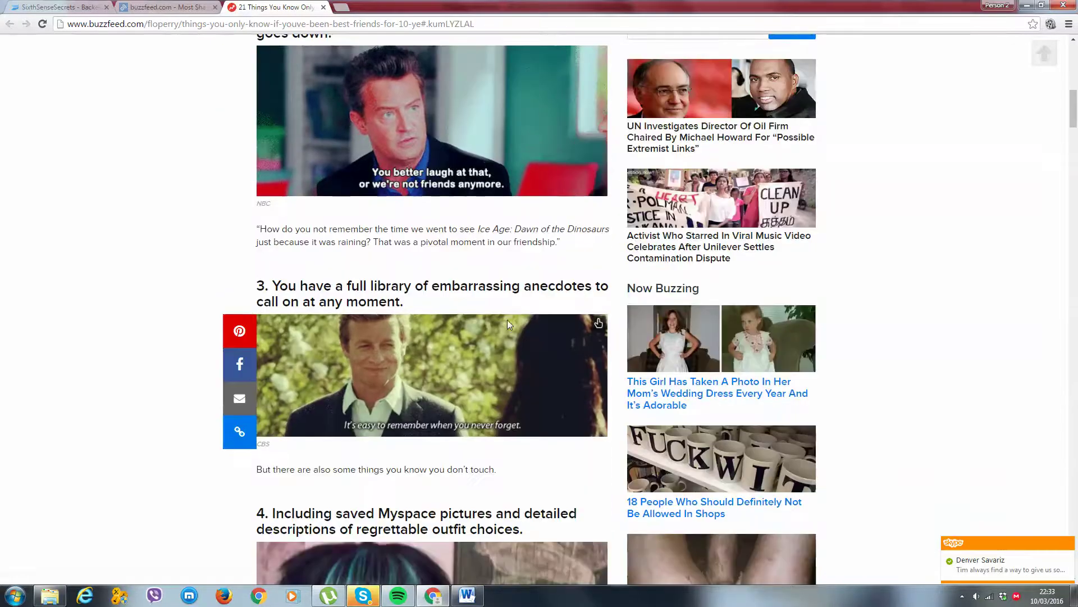
scroll(511, 364, down, 16)
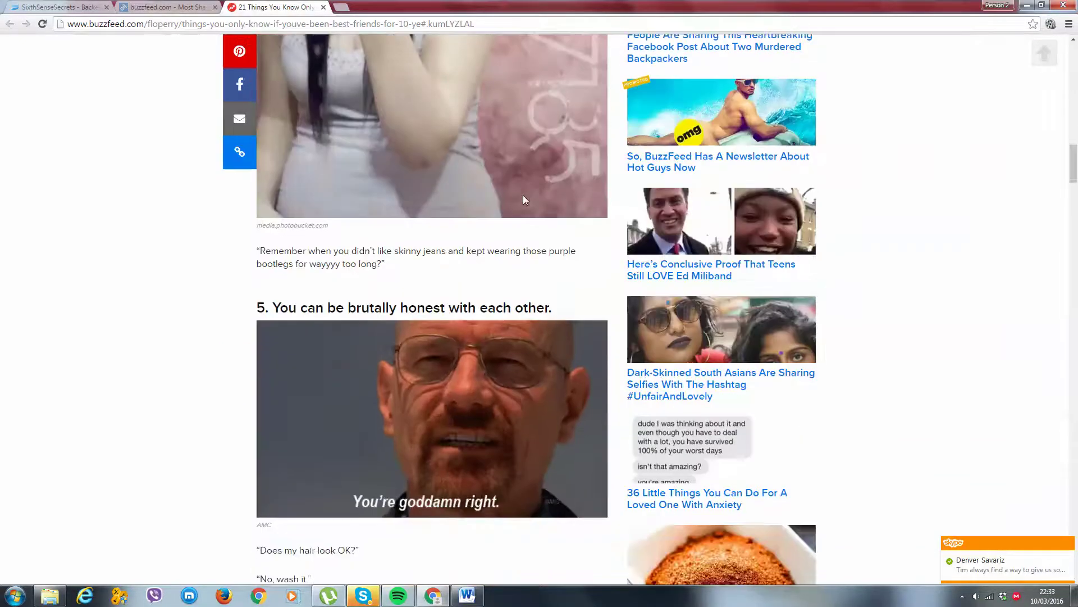
scroll(380, 251, down, 10)
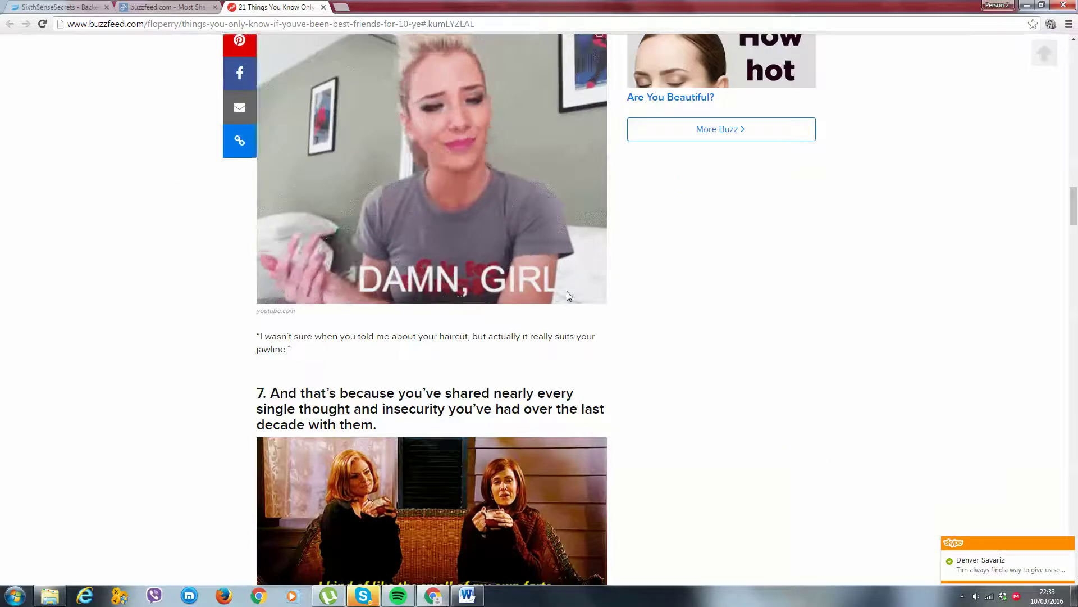
scroll(562, 288, down, 20)
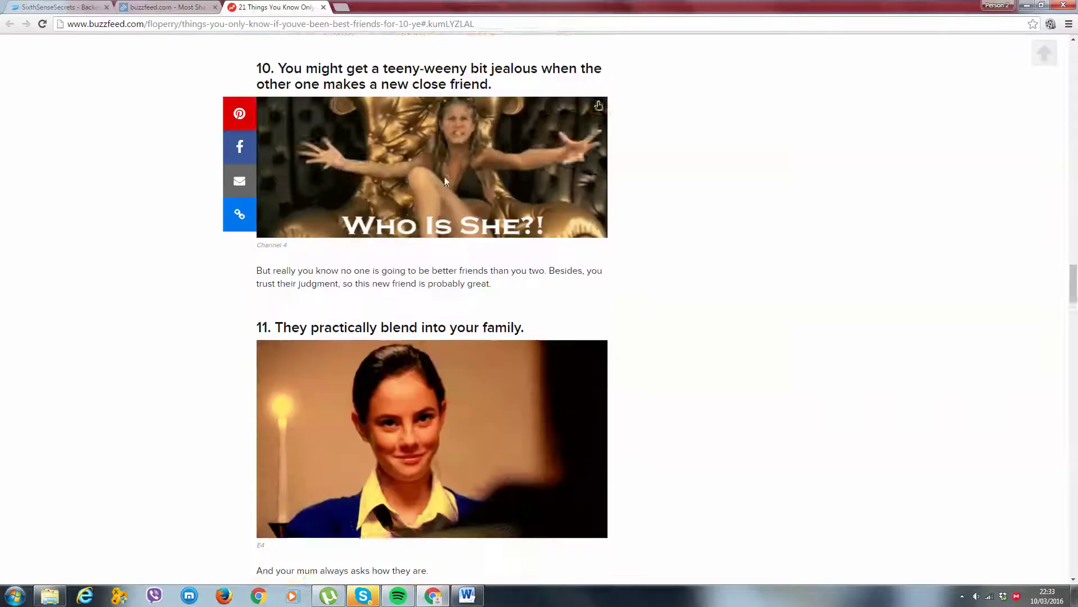
scroll(444, 183, down, 20)
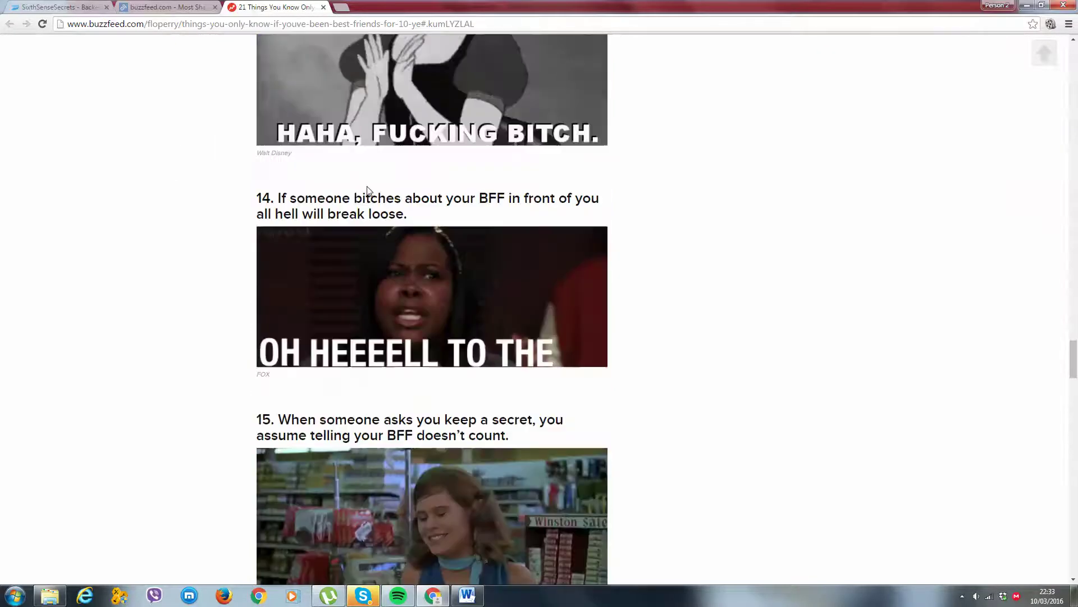
scroll(368, 188, down, 6)
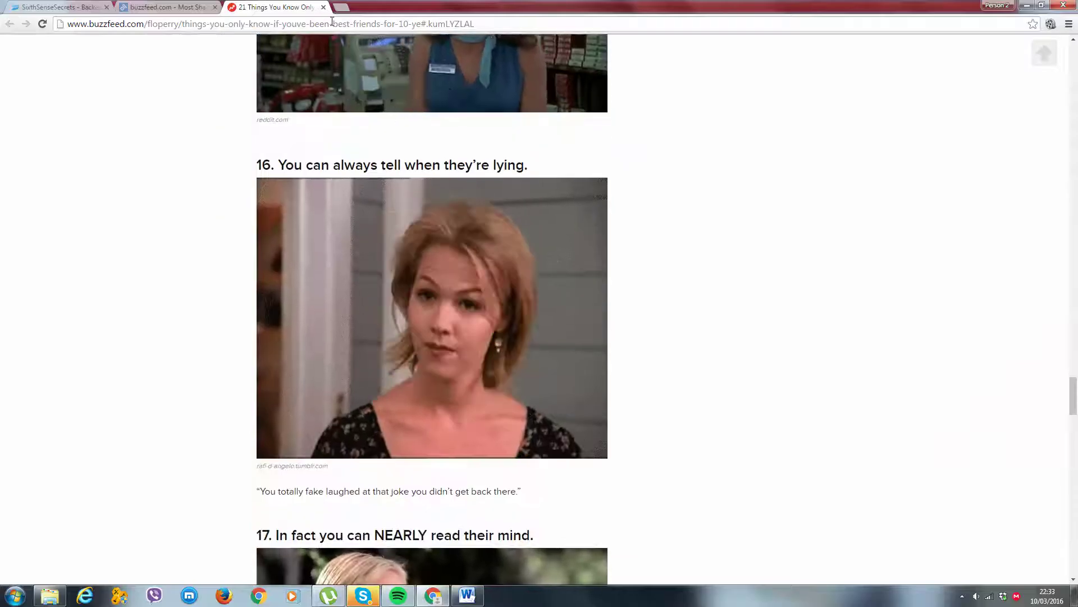
click(323, 8)
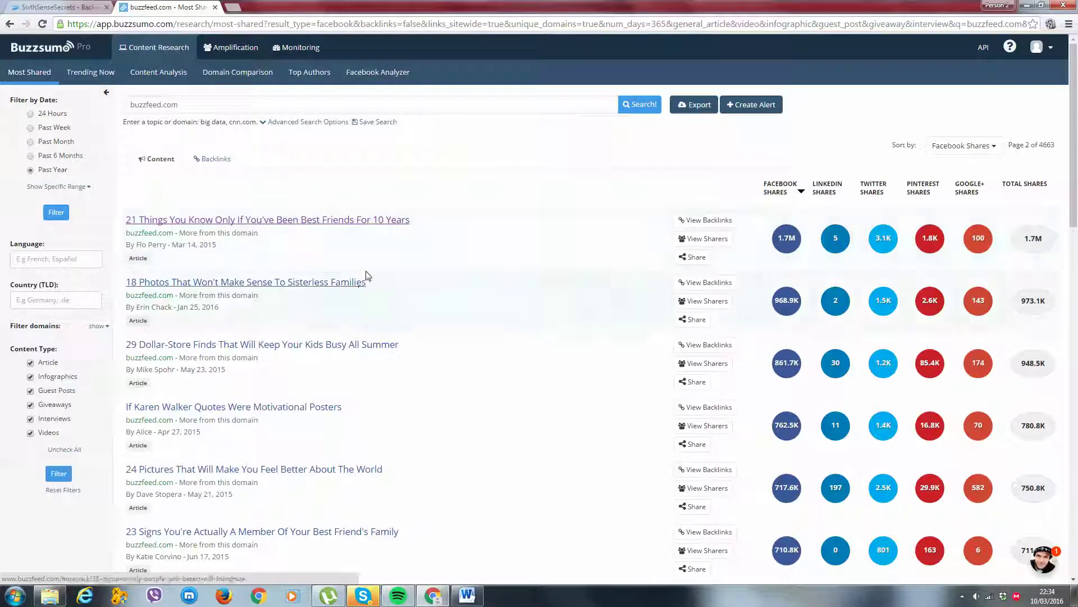
click(376, 227)
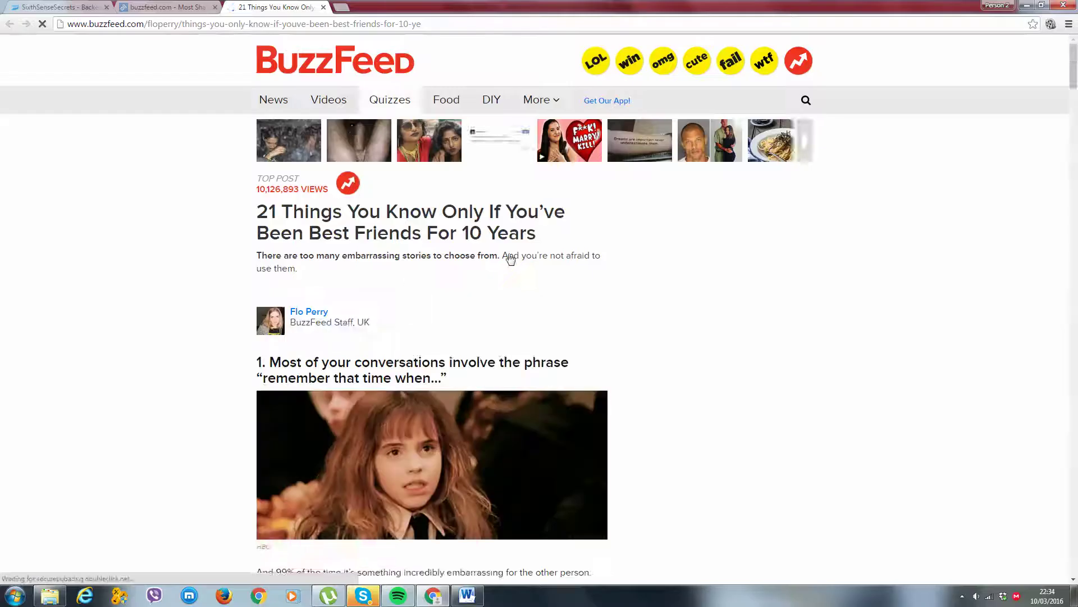
scroll(233, 232, down, 5)
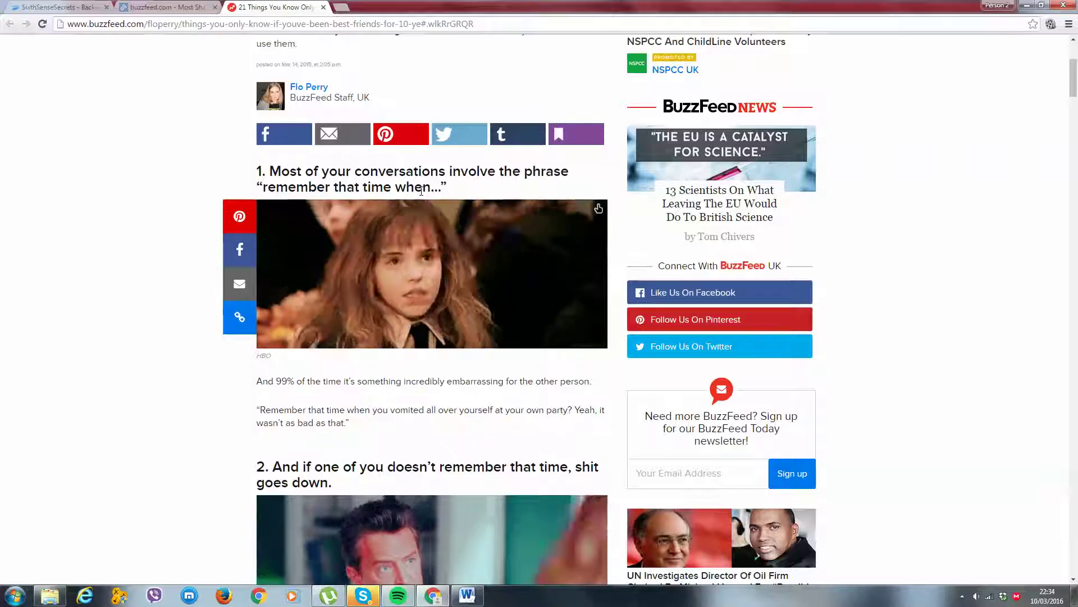
scroll(421, 191, up, 4)
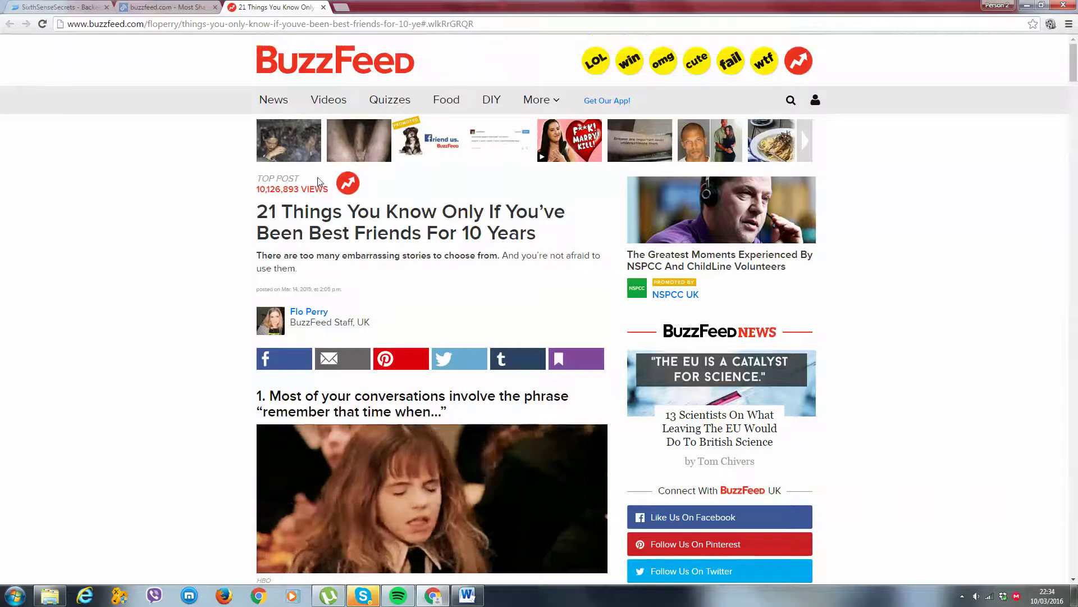
drag(329, 191, 224, 205)
click(223, 204)
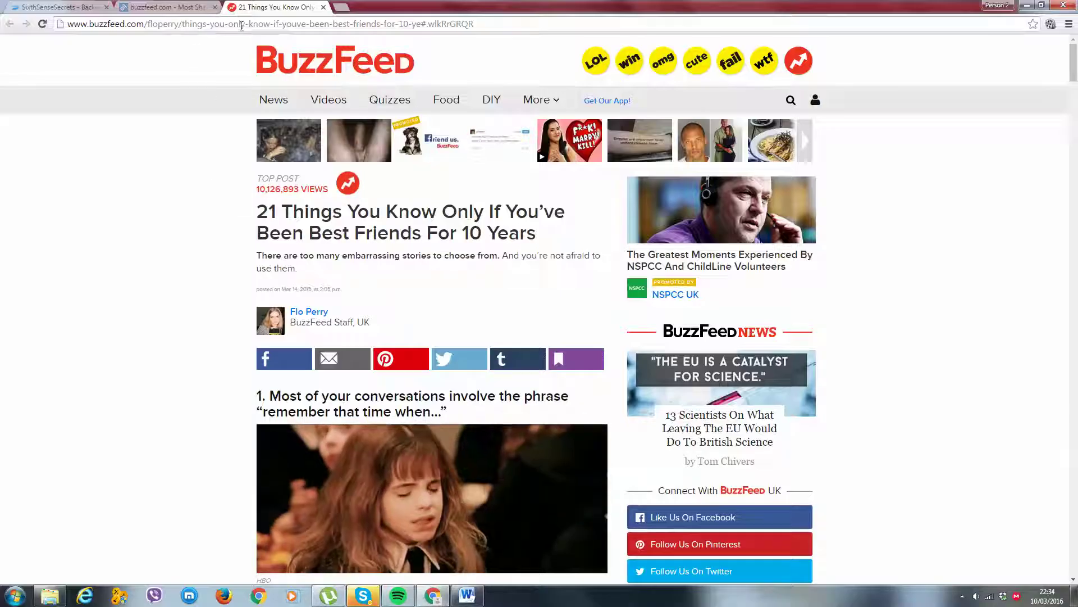
click(324, 7)
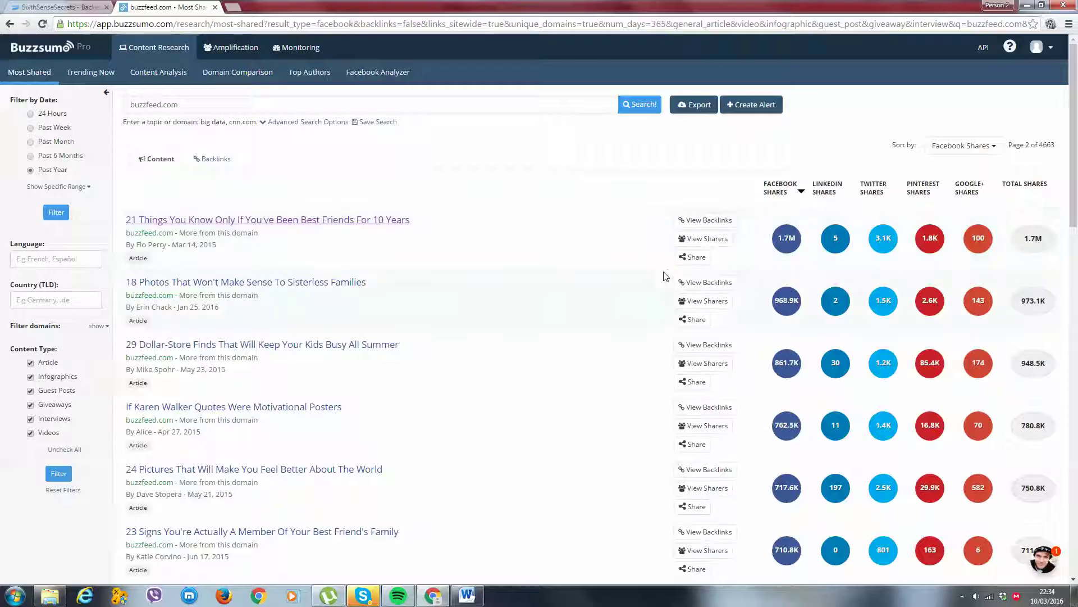
Open page 5 of 4663 from the pagination bar, topped by the 270.9K haunted houses article.
scroll(303, 408, down, 1)
scroll(292, 410, down, 3)
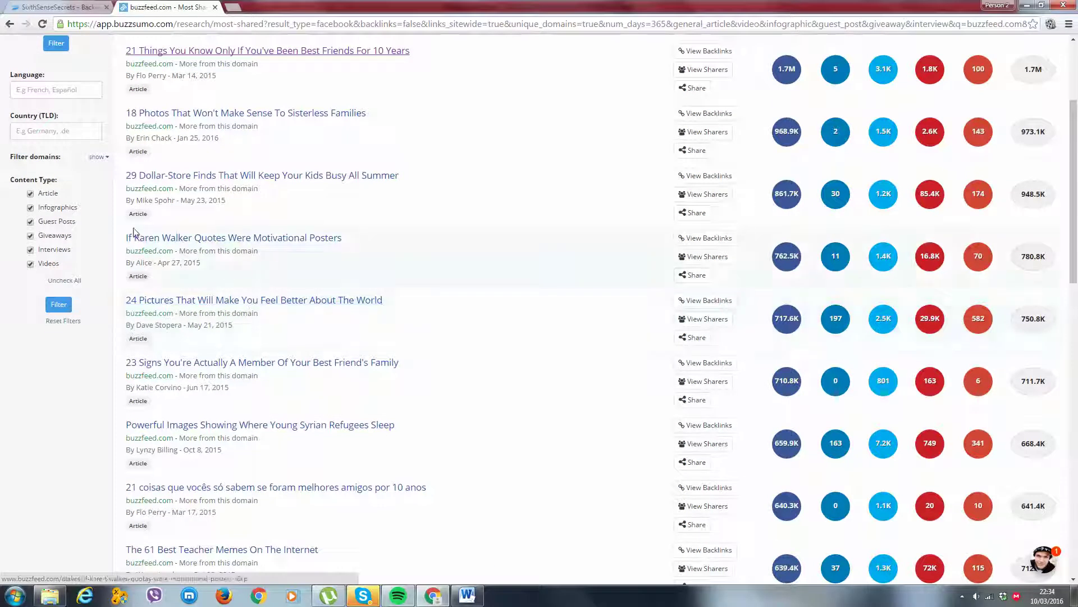
scroll(270, 298, down, 1)
scroll(753, 303, down, 3)
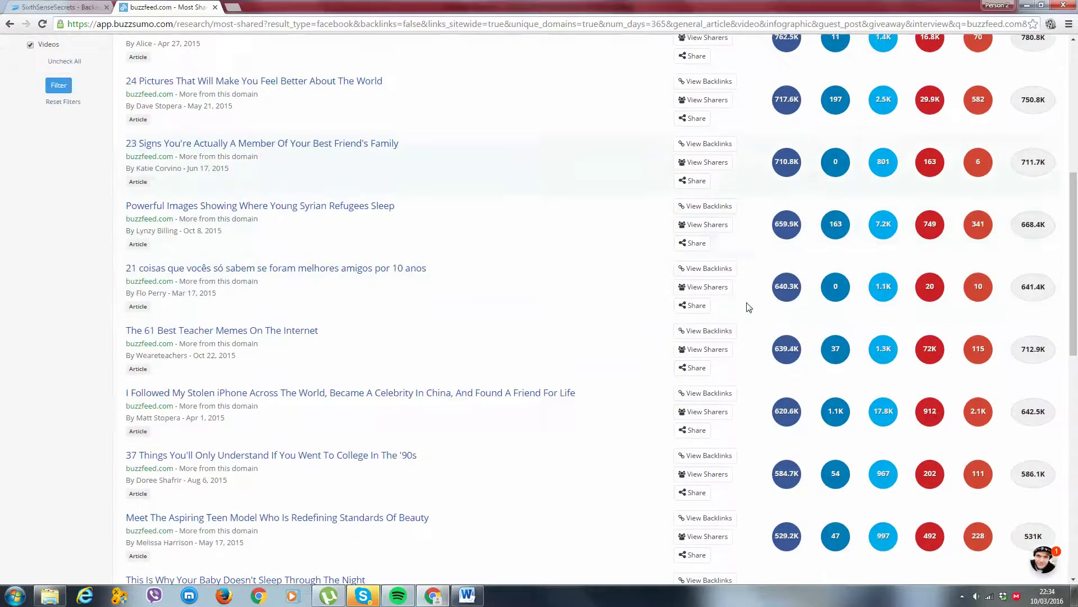
scroll(769, 292, up, 7)
scroll(771, 236, down, 10)
scroll(770, 225, down, 8)
scroll(764, 208, up, 13)
scroll(764, 201, up, 2)
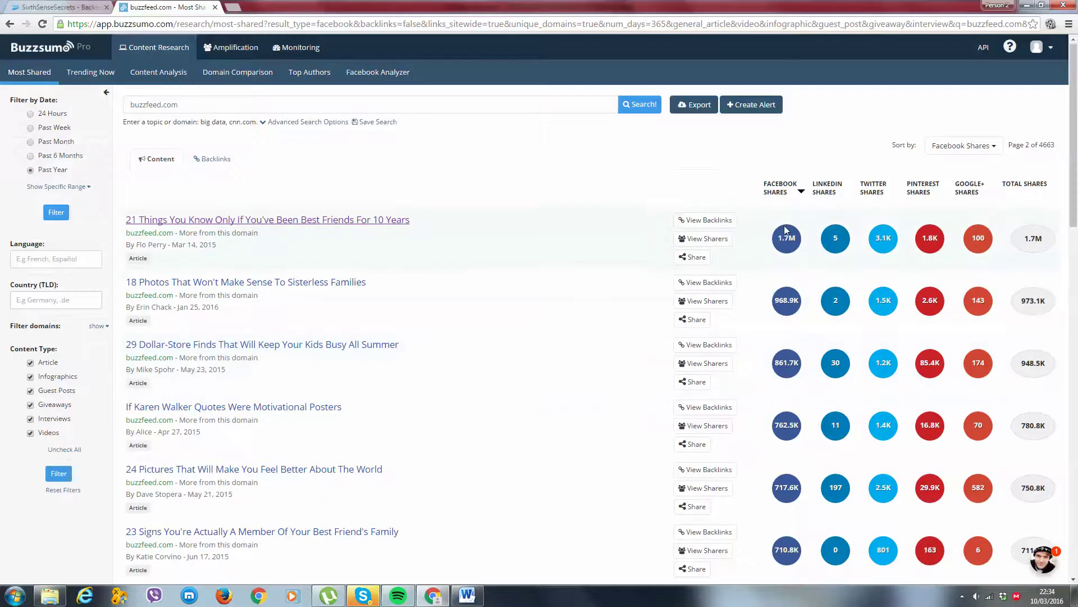
scroll(797, 250, down, 13)
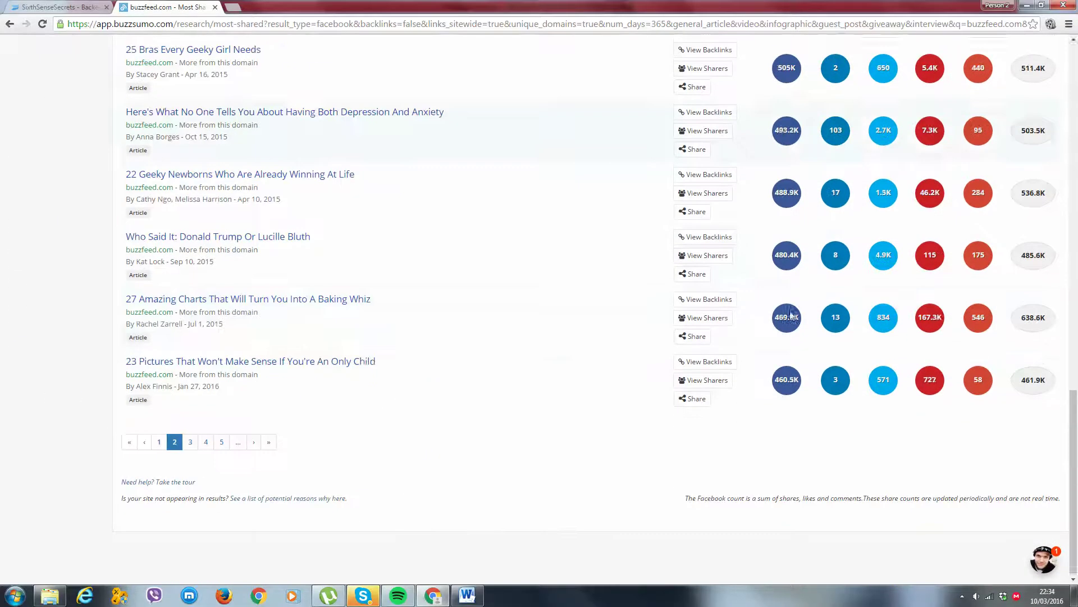
click(221, 439)
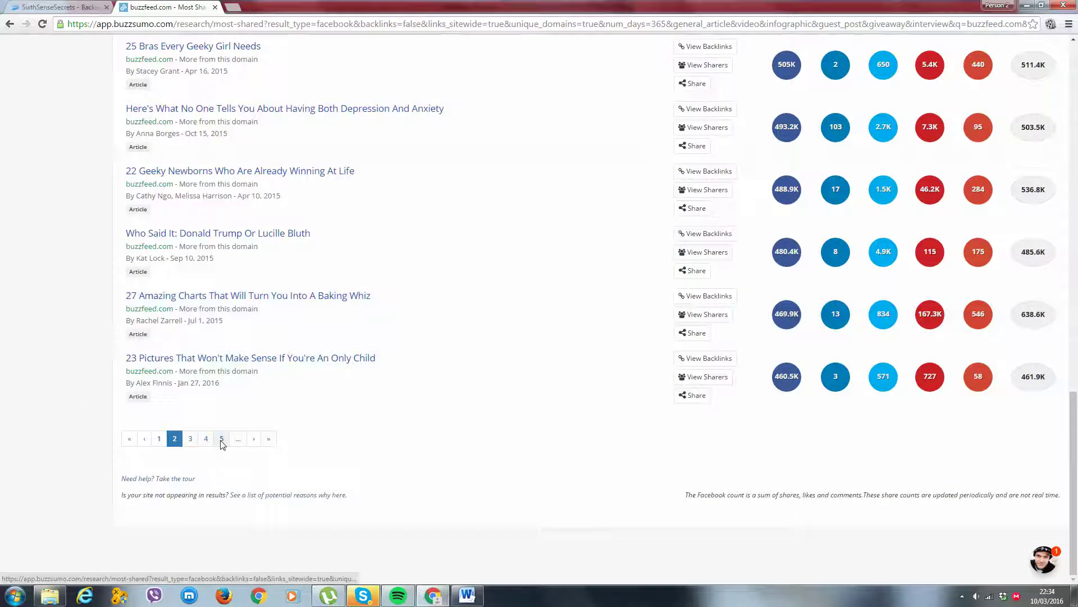
scroll(752, 360, down, 15)
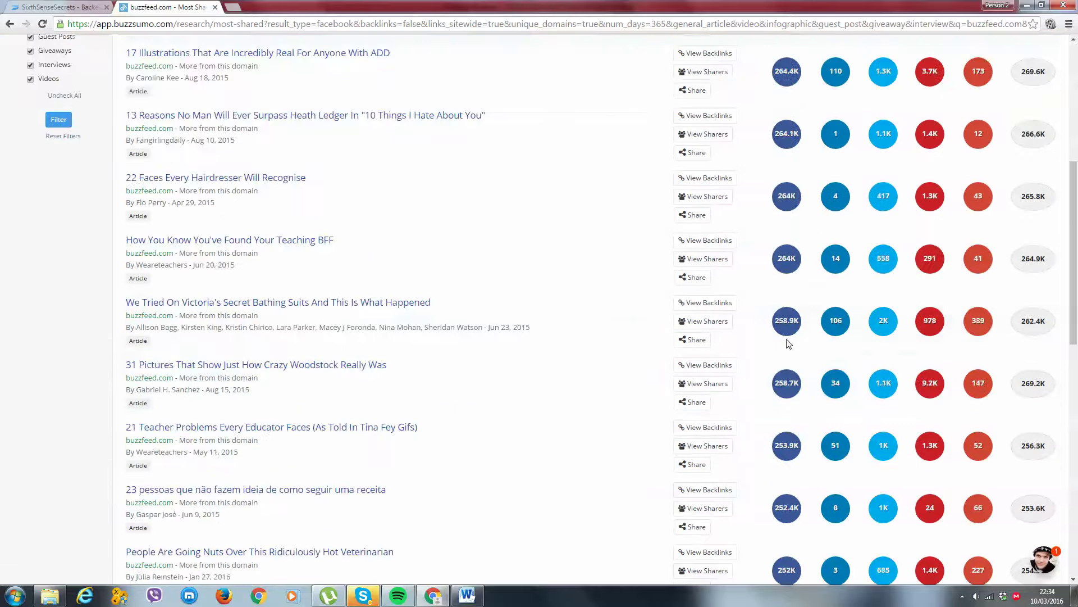
scroll(753, 360, down, 4)
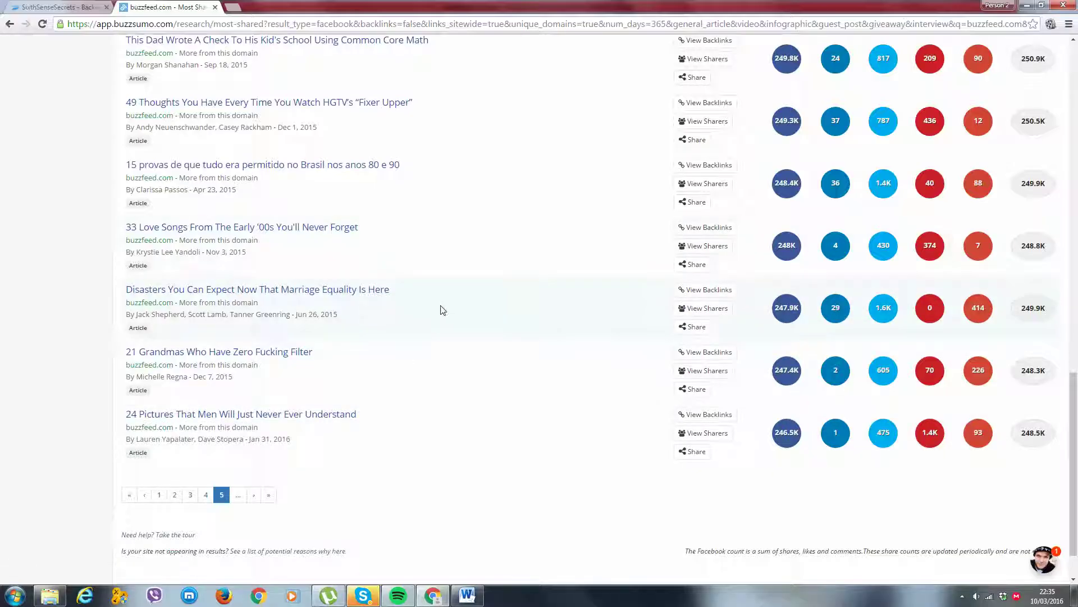
scroll(392, 397, up, 13)
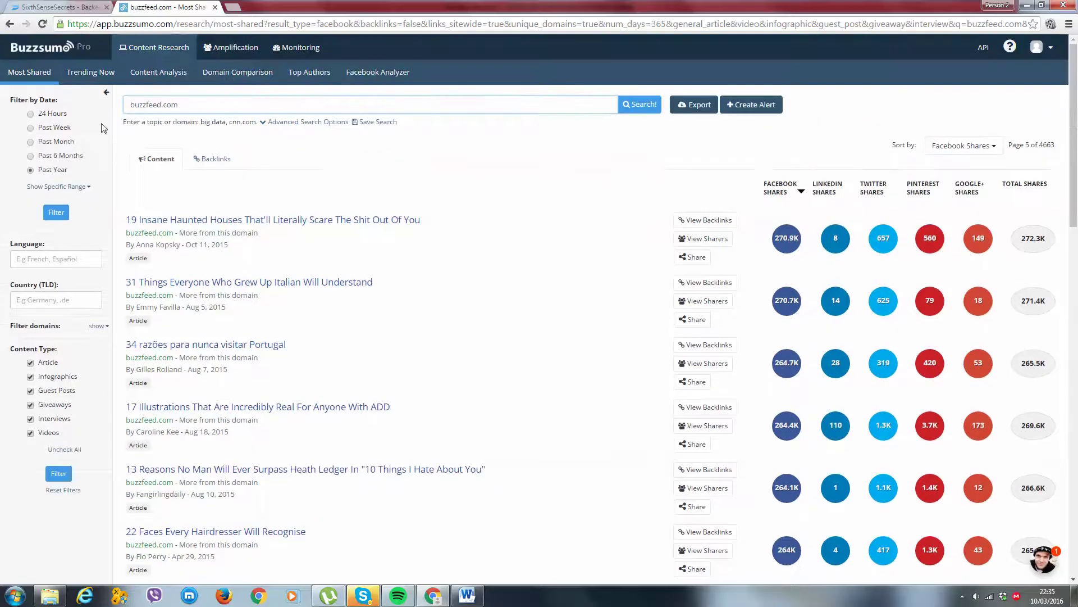
Go back to page 4 and scroll down from the 298.1K April Fools' pranks article.
click(40, 82)
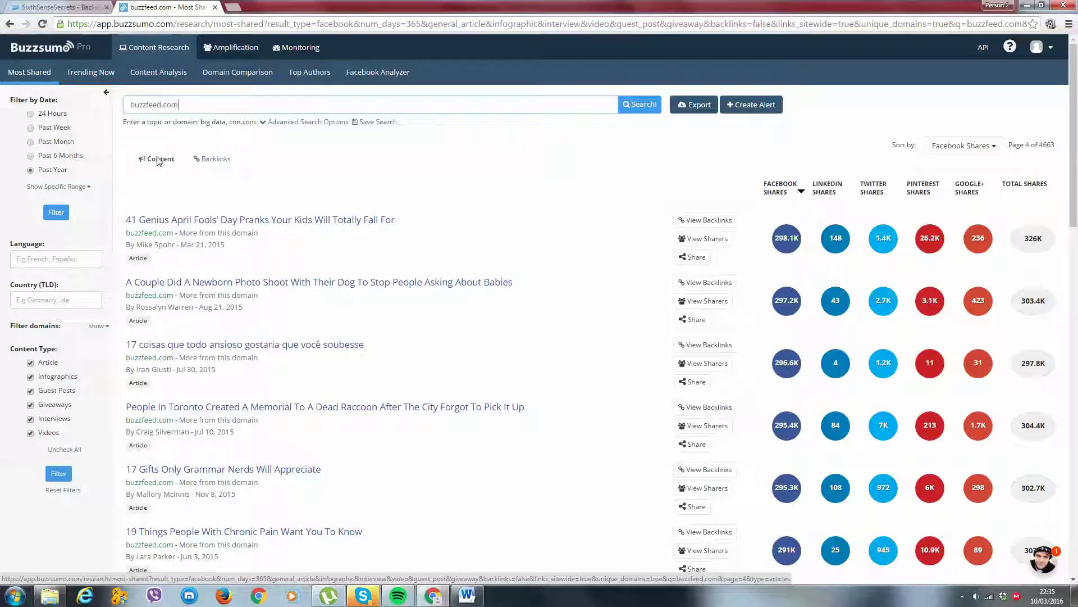
scroll(138, 238, down, 3)
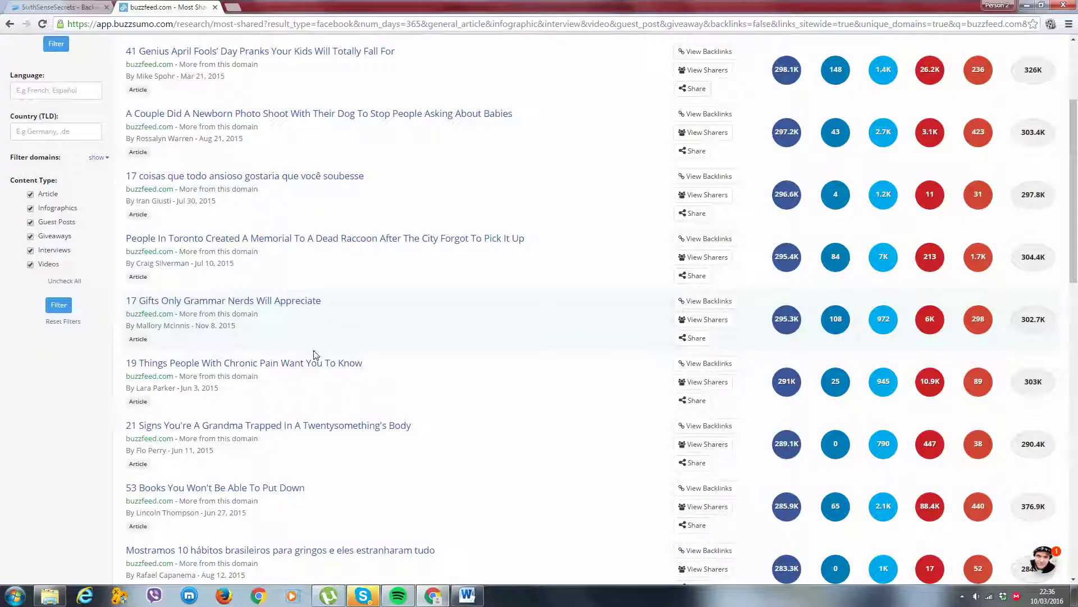
drag(363, 363, 122, 363)
click(386, 403)
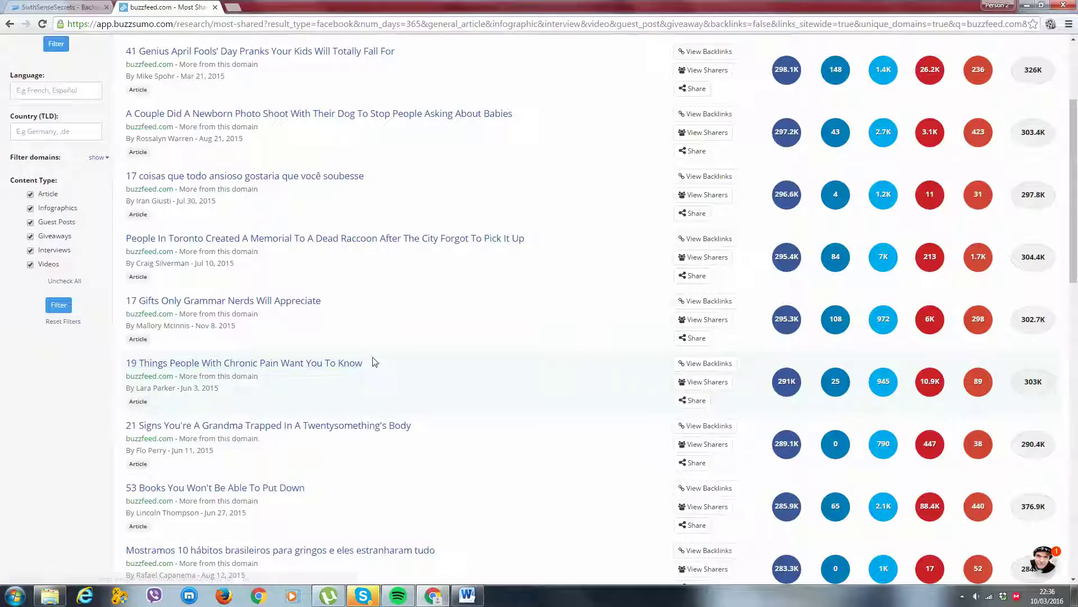
drag(378, 369, 123, 364)
drag(401, 365, 135, 364)
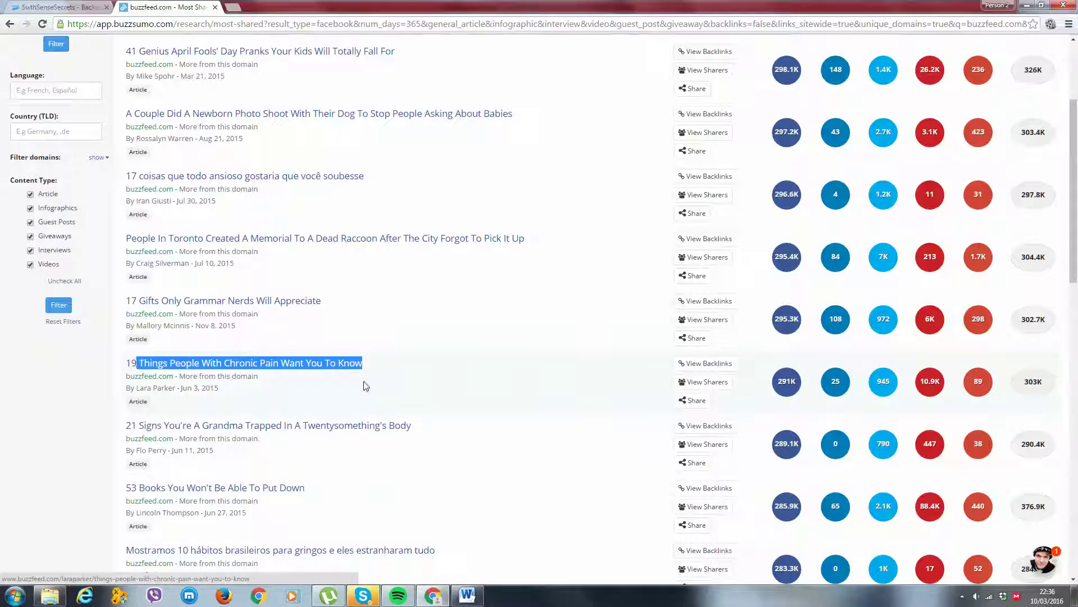
click(354, 439)
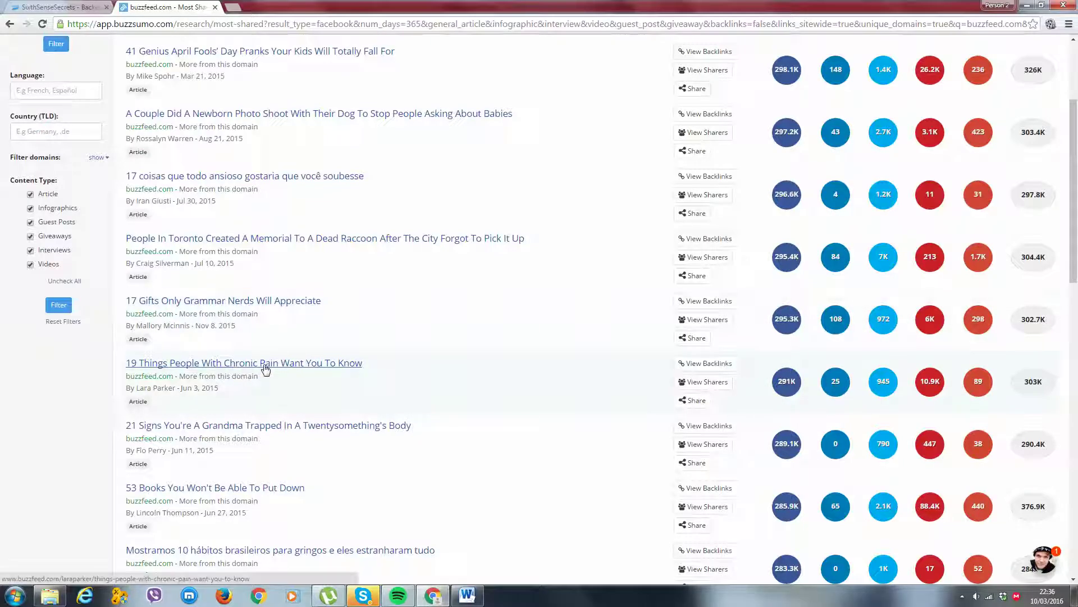
scroll(266, 368, down, 2)
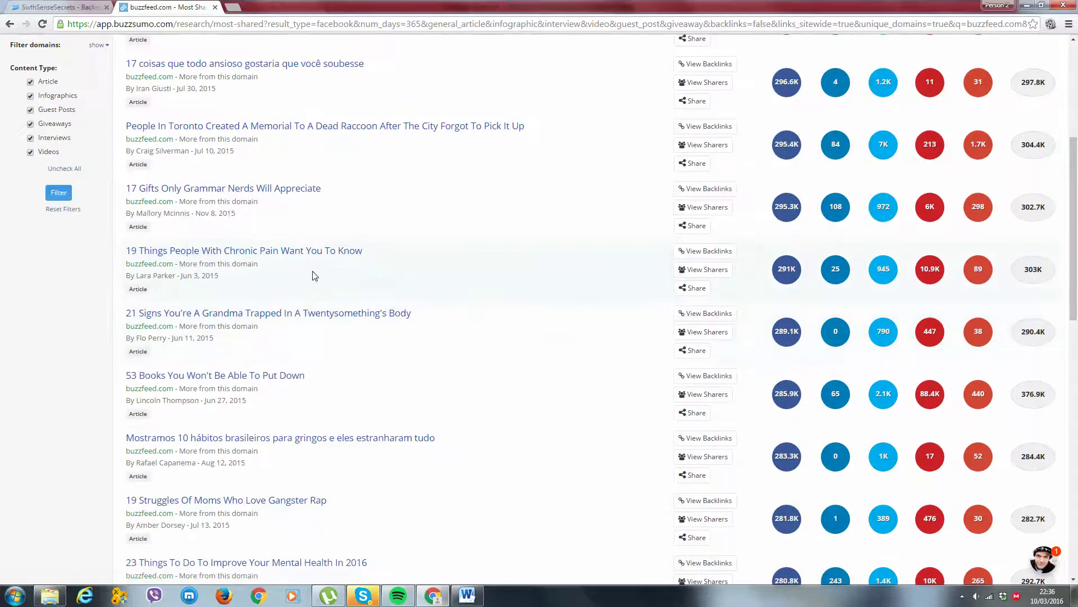
drag(379, 254, 153, 252)
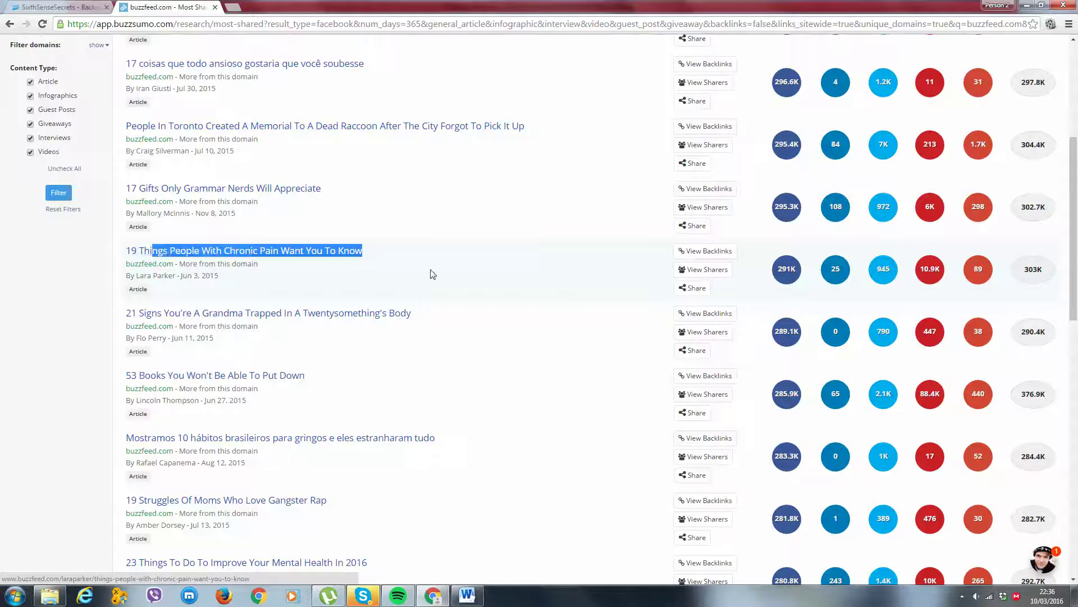
click(431, 272)
click(302, 251)
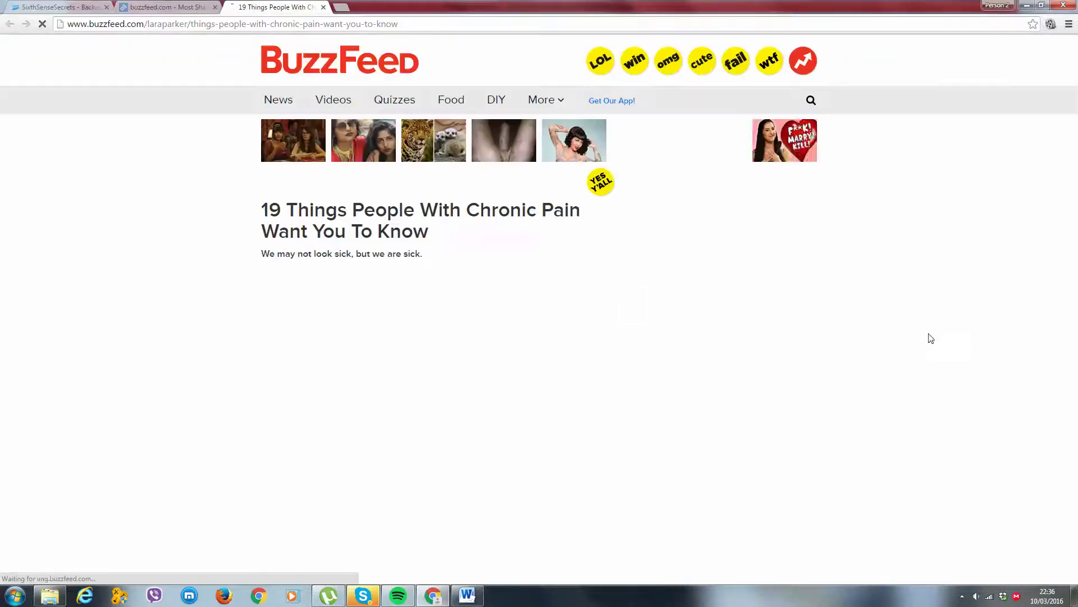
scroll(214, 247, down, 5)
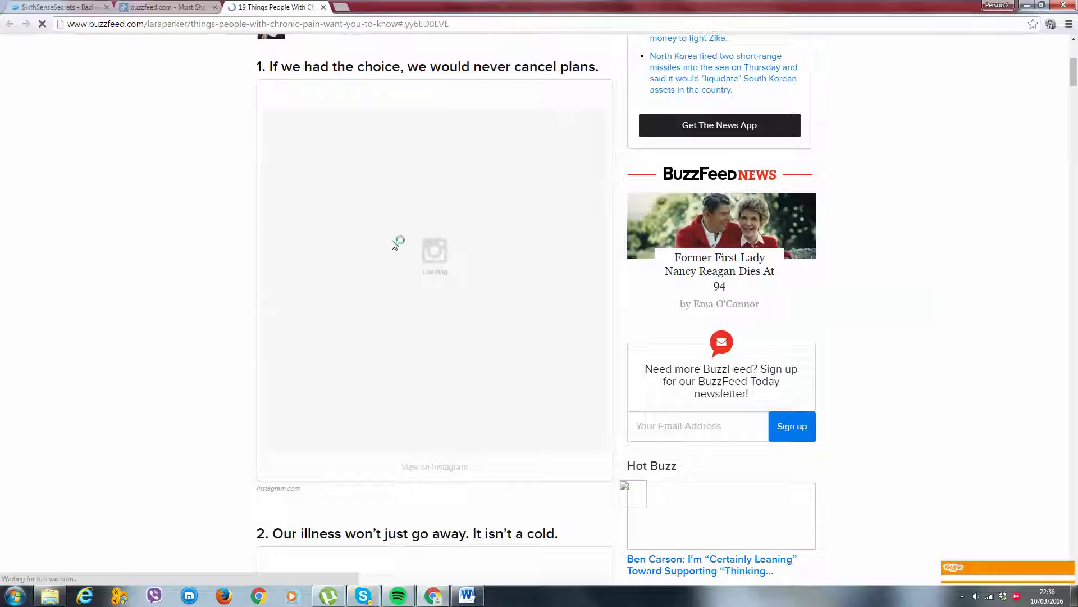
scroll(397, 242, down, 7)
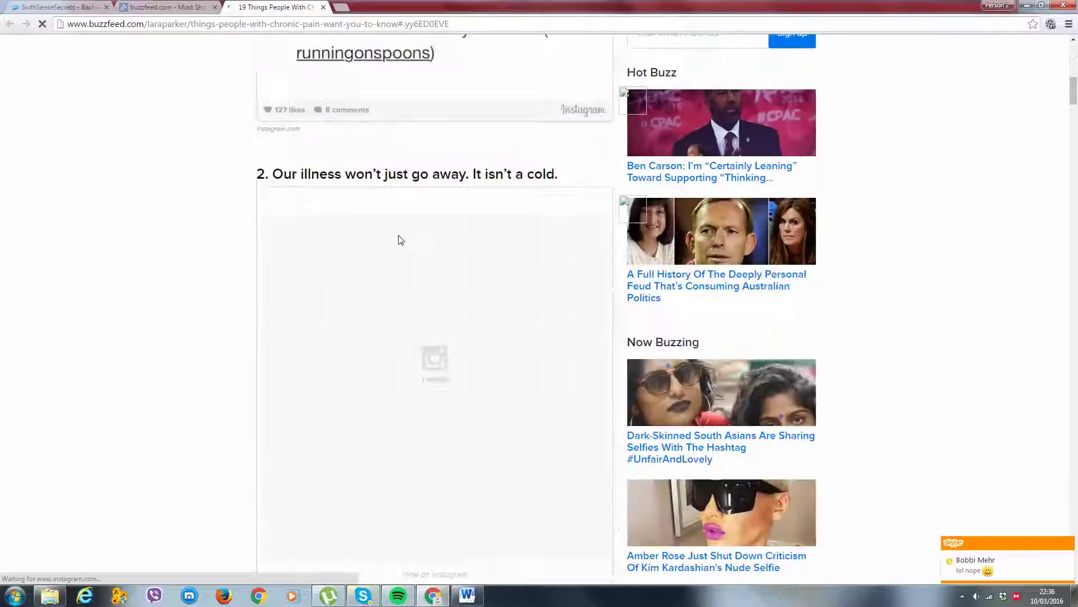
scroll(399, 239, up, 5)
scroll(448, 208, down, 7)
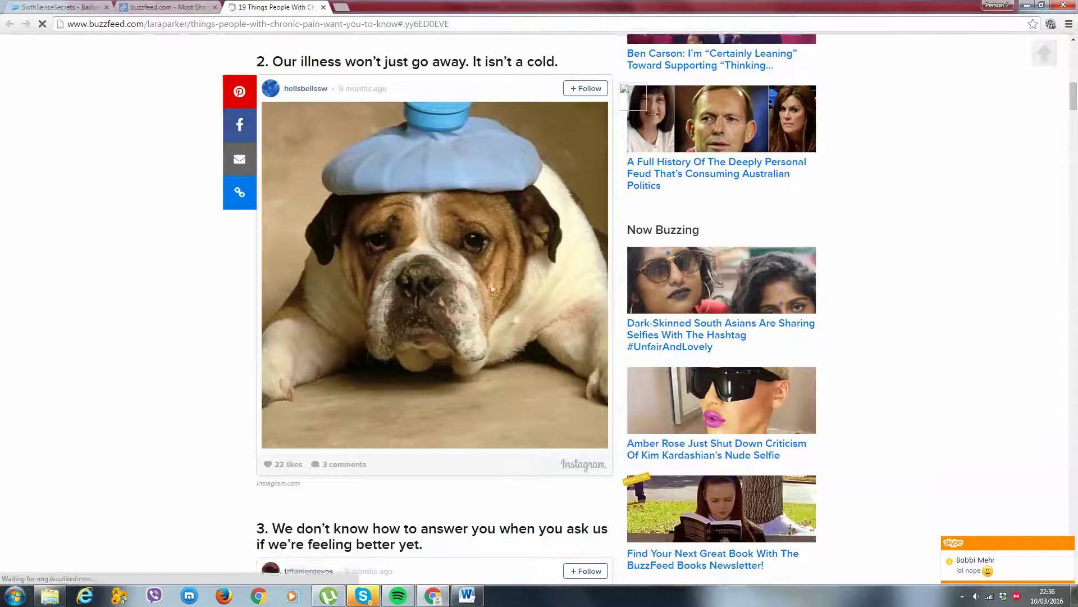
scroll(436, 239, down, 6)
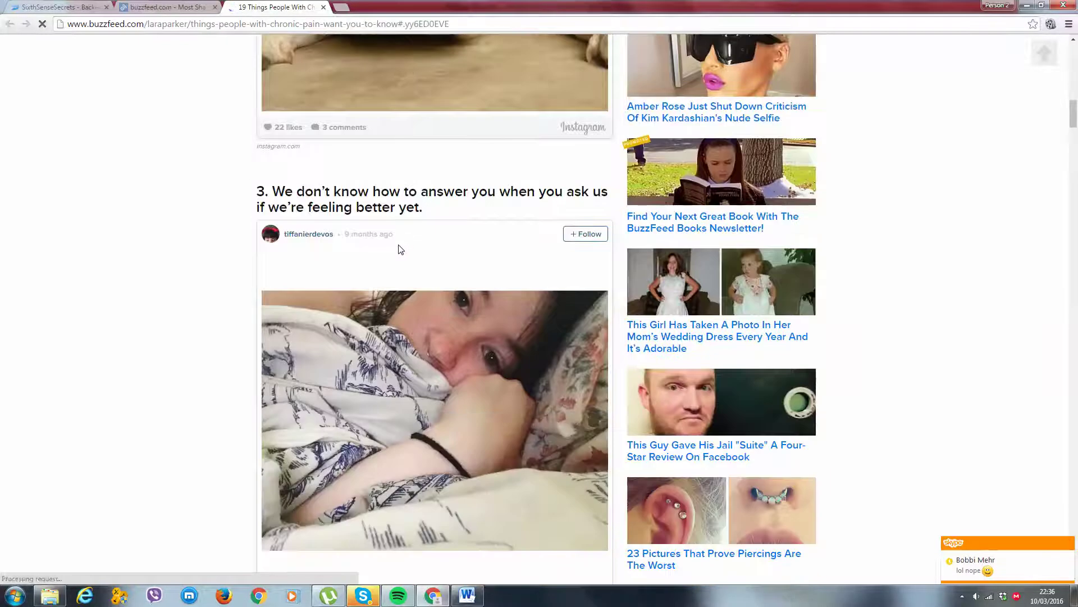
scroll(400, 248, down, 3)
scroll(409, 270, down, 3)
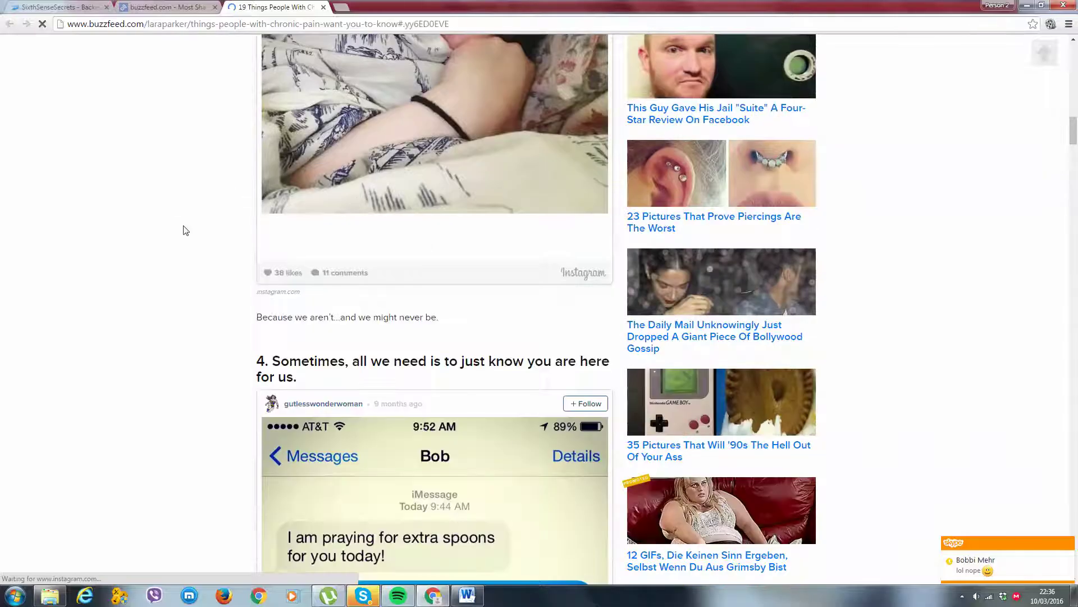
scroll(189, 231, down, 2)
scroll(470, 178, down, 8)
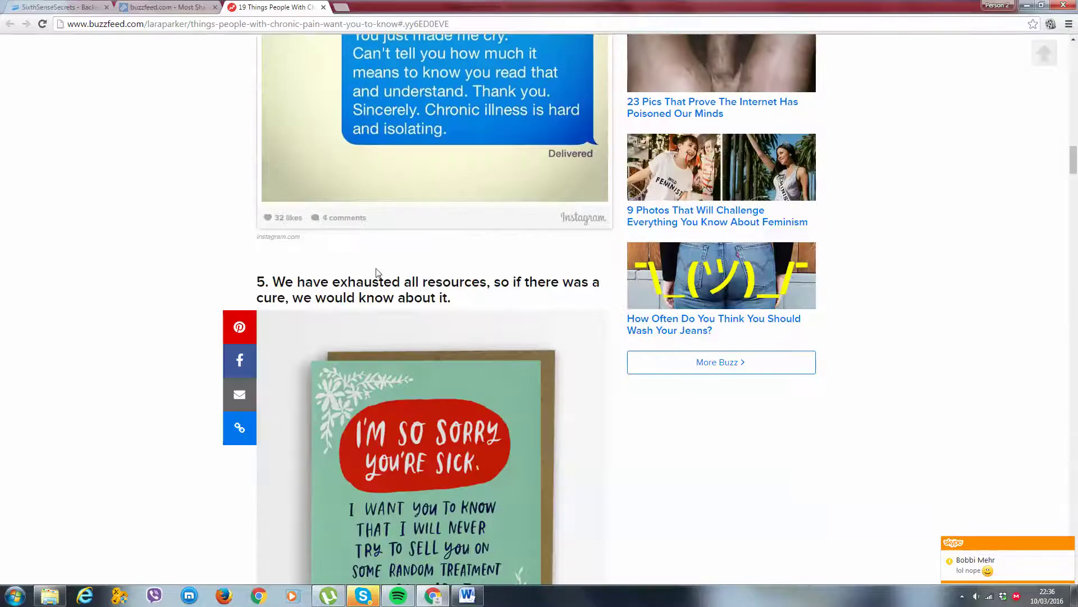
scroll(424, 269, up, 4)
scroll(393, 247, up, 2)
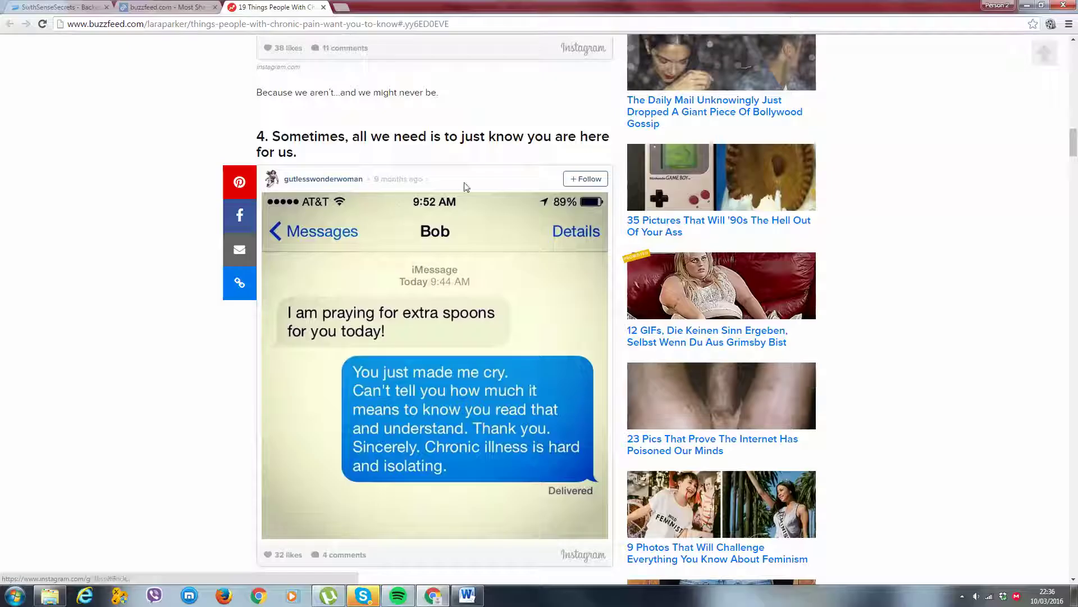
mouse_move(267, 215)
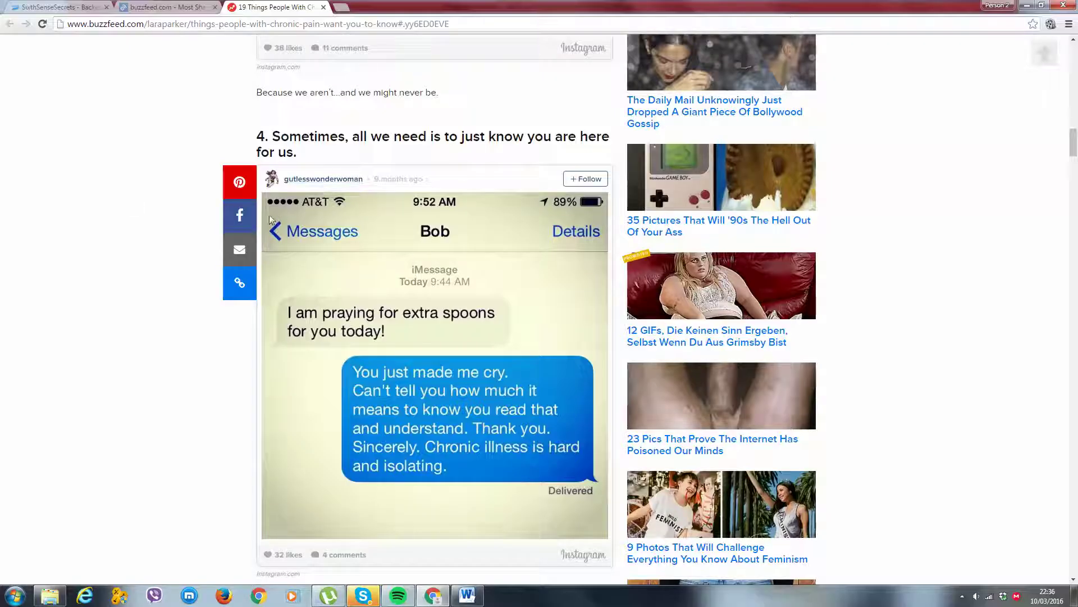
scroll(268, 129, down, 4)
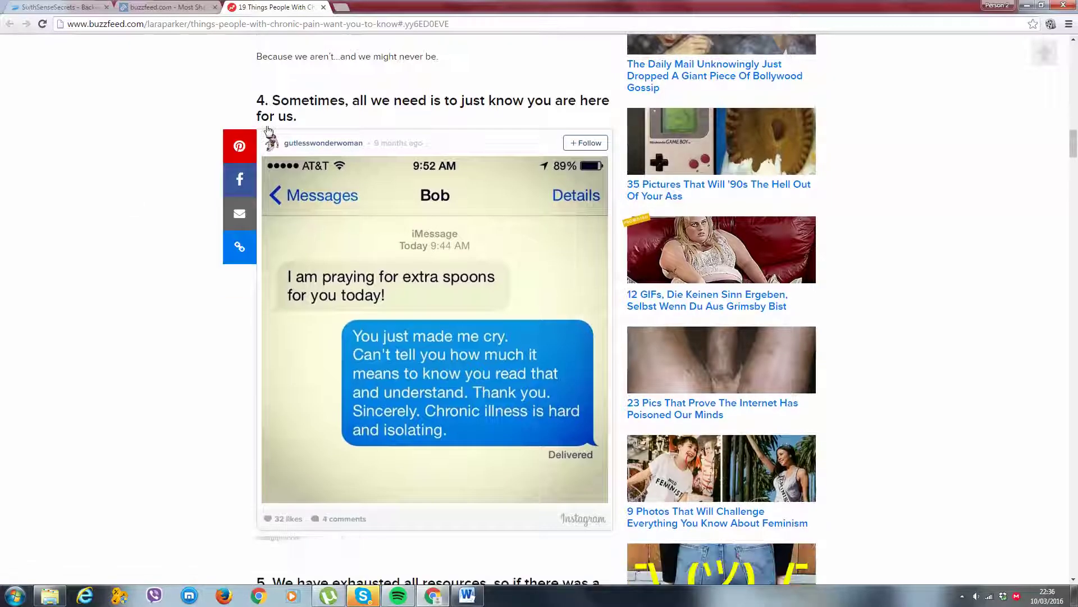
scroll(269, 124, down, 4)
scroll(269, 124, up, 2)
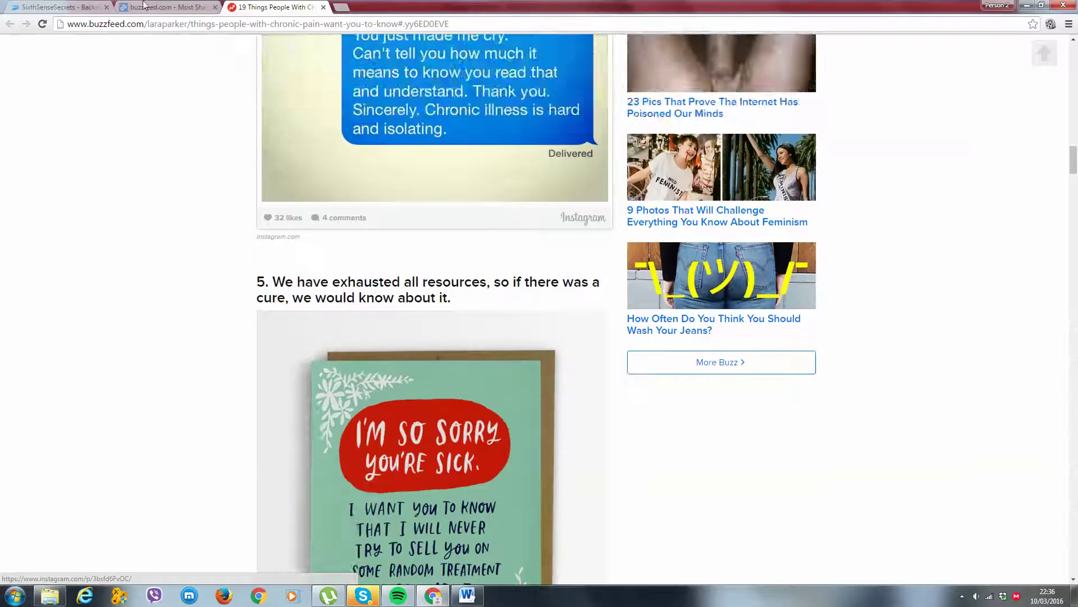
click(323, 7)
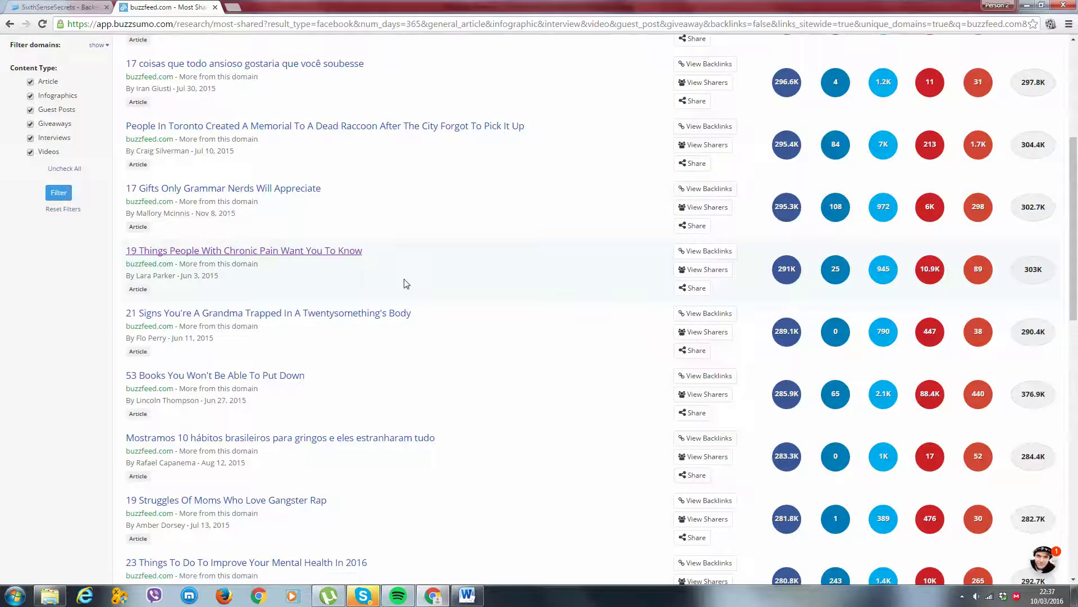
Return to page 3 of 4663, led by the 'Elf' article at 362.5K shares.
scroll(407, 283, up, 5)
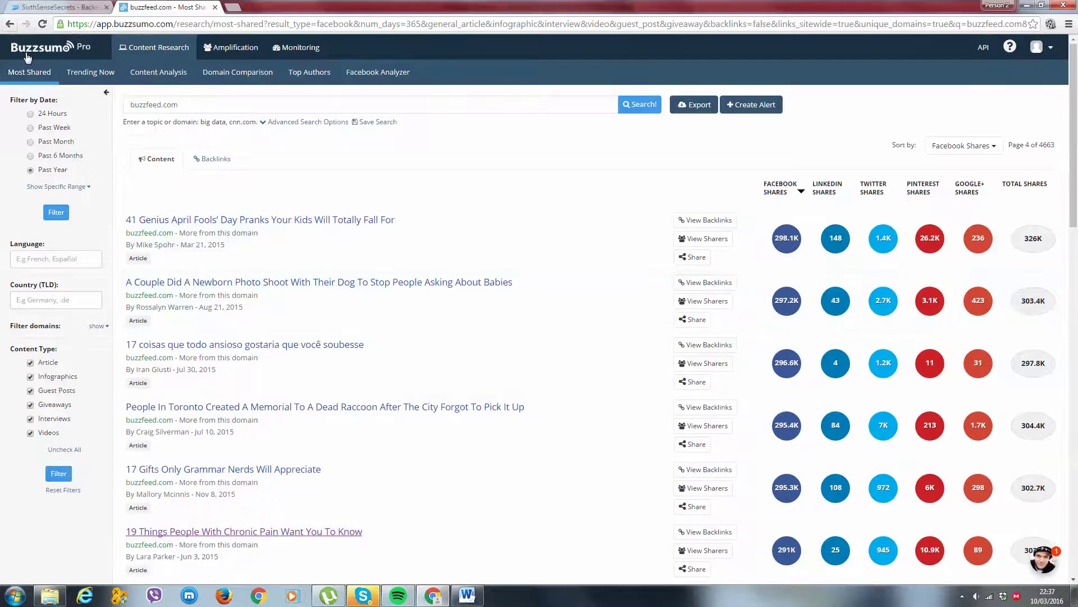
click(34, 71)
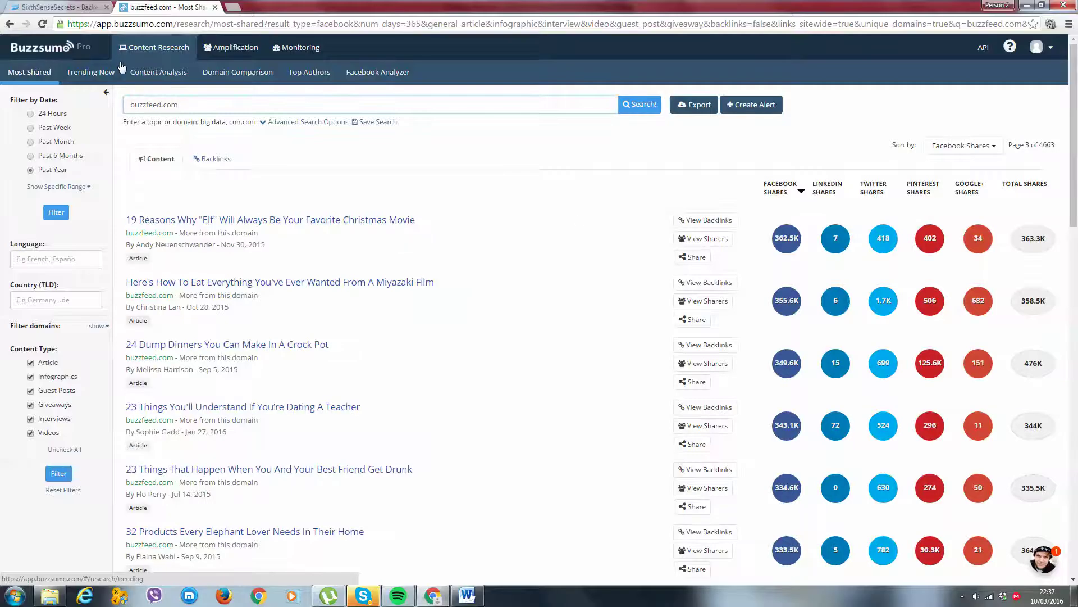